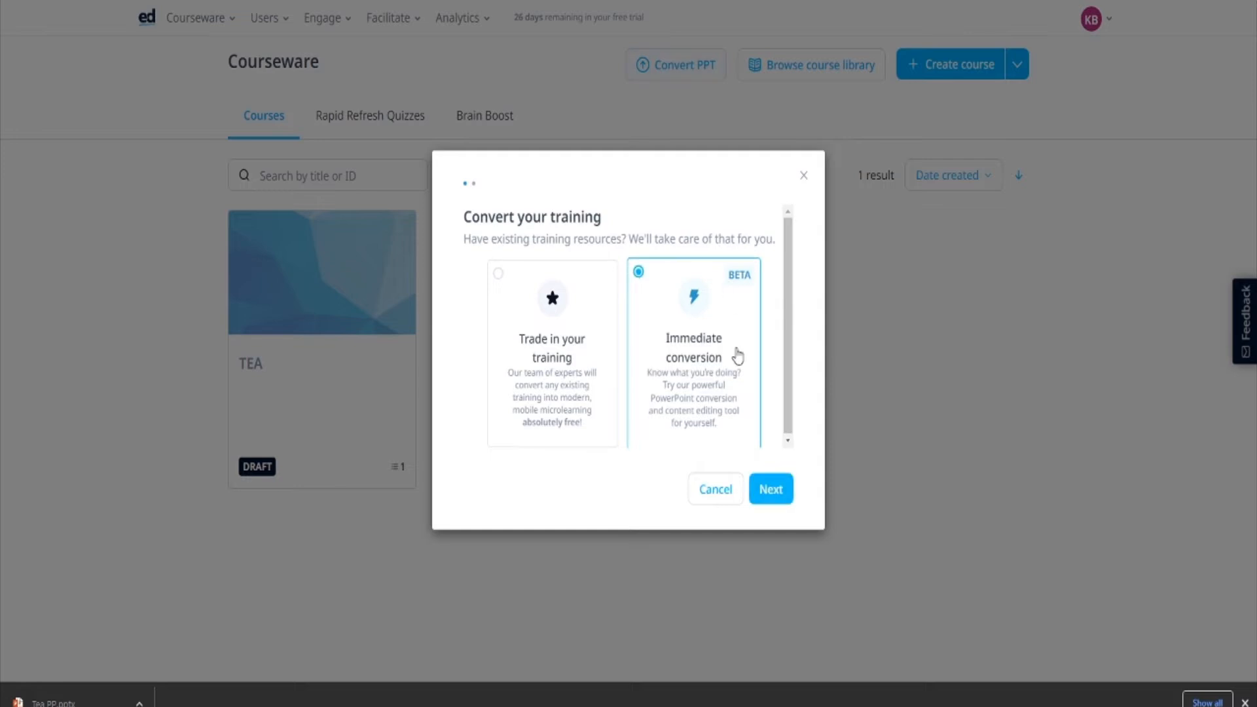
- Upload the Tea PP.pptx presentation for immediate conversion into a microlesson and submit it
left_click(783, 493)
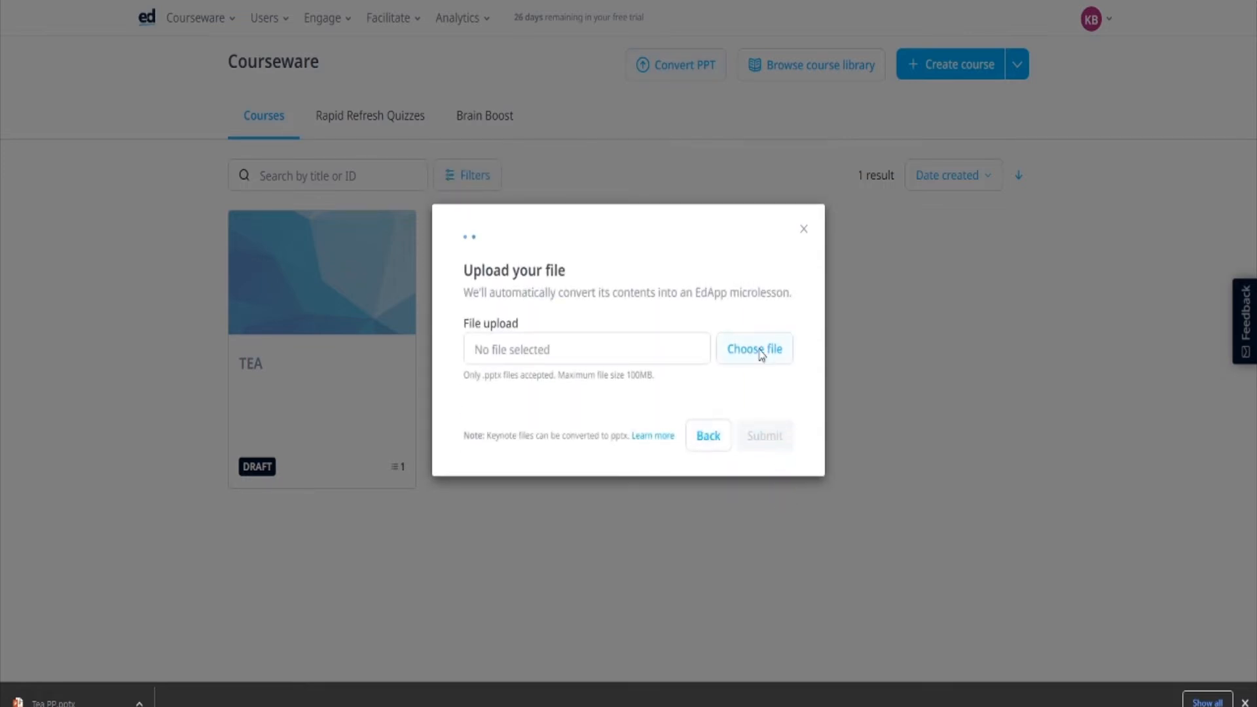
left_click(759, 351)
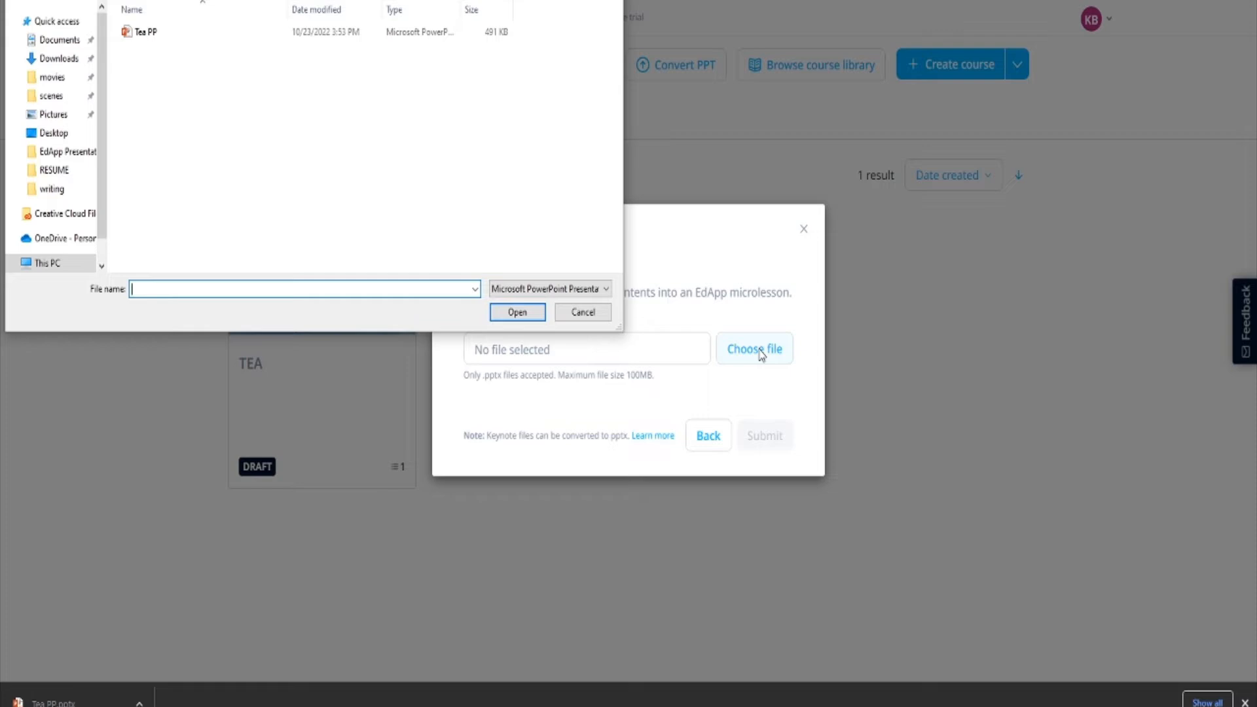
left_click(136, 36)
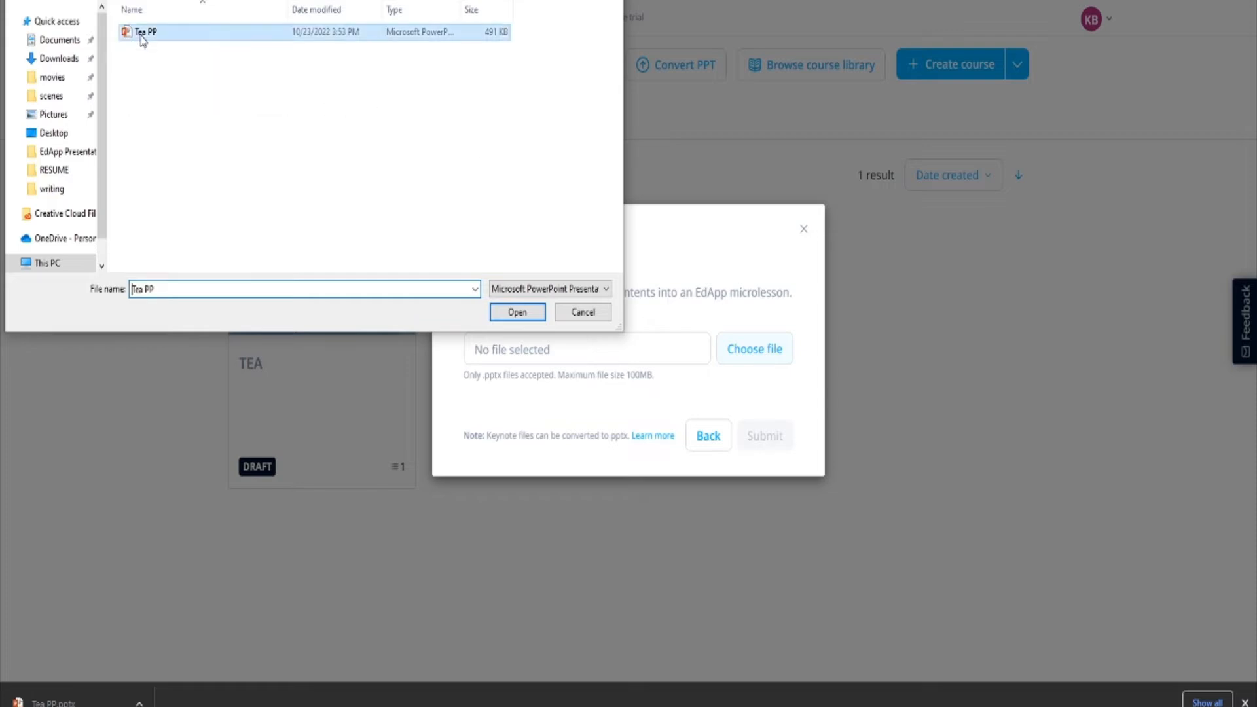
left_click(517, 312)
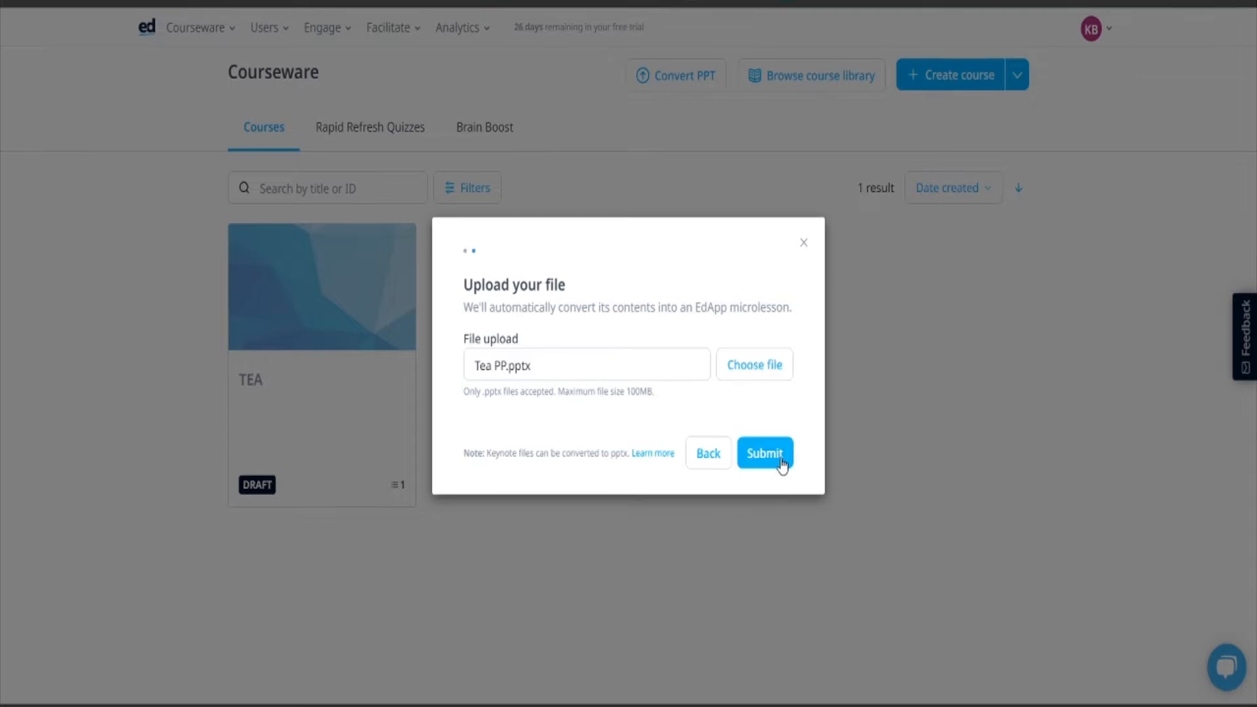
left_click(780, 457)
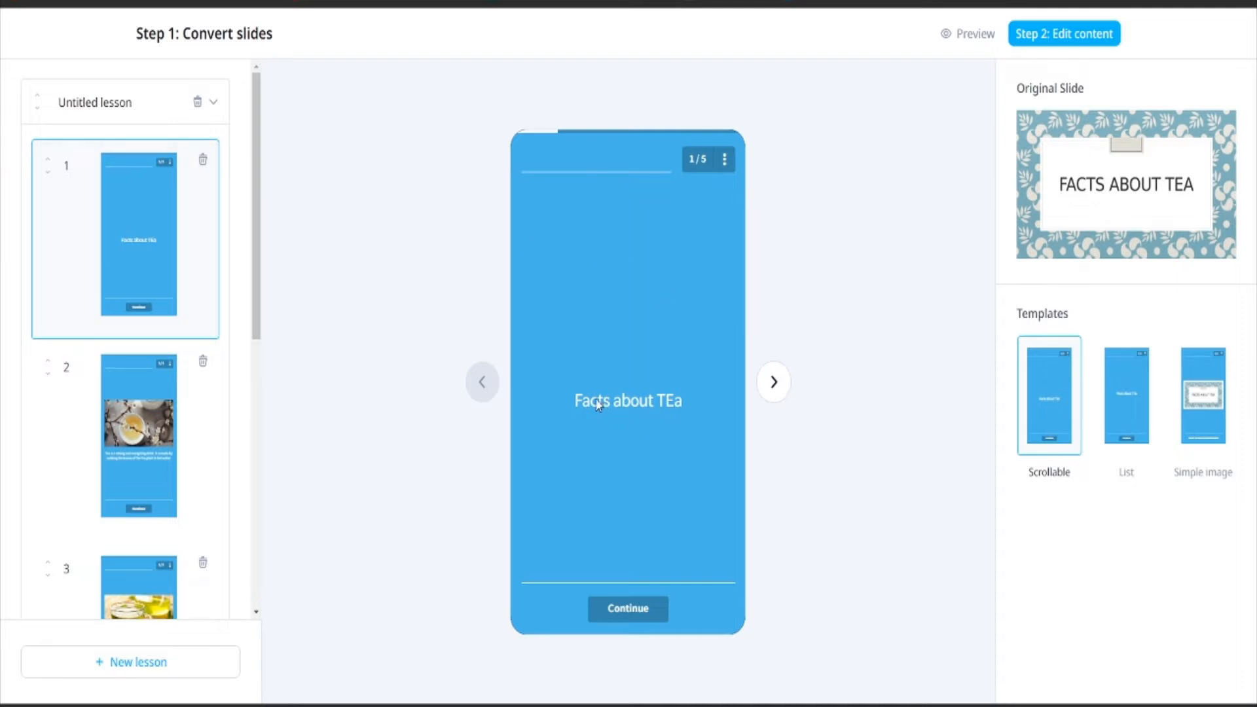
- Review converted slides 2 through 5 of the untitled lesson and continue to the content editing stage
left_click(158, 452)
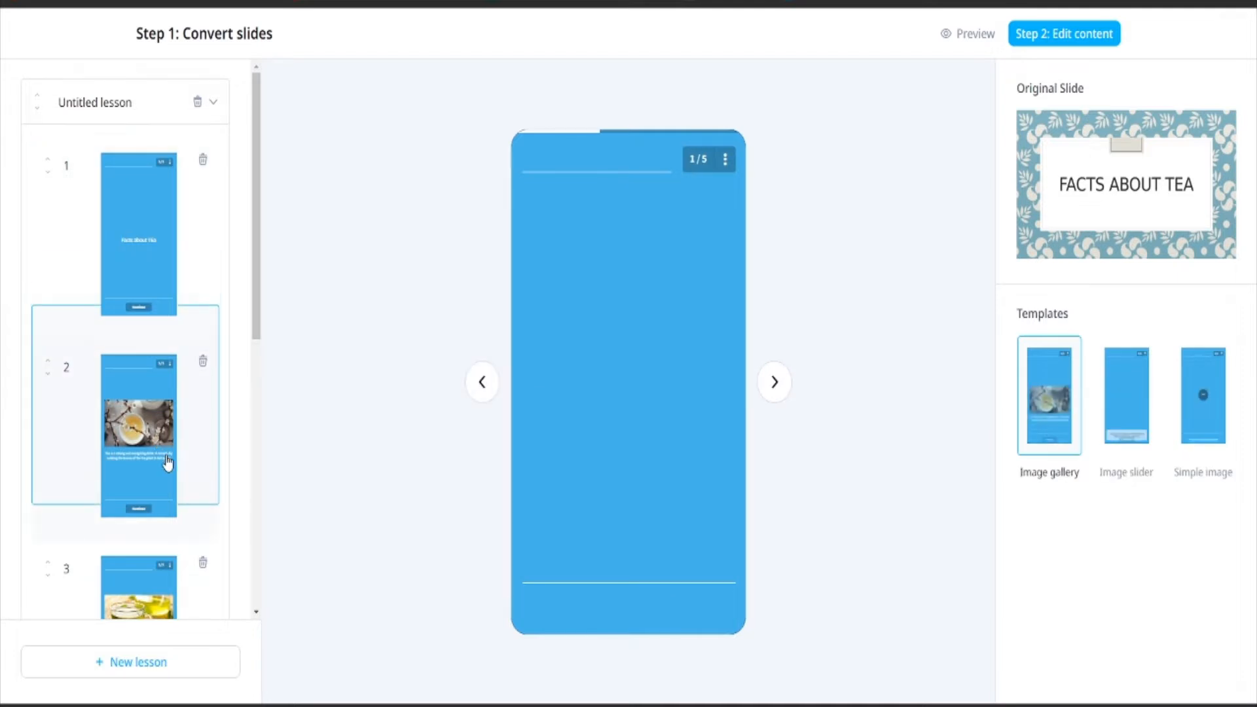
scroll(157, 452, "down", 3)
left_click(172, 517)
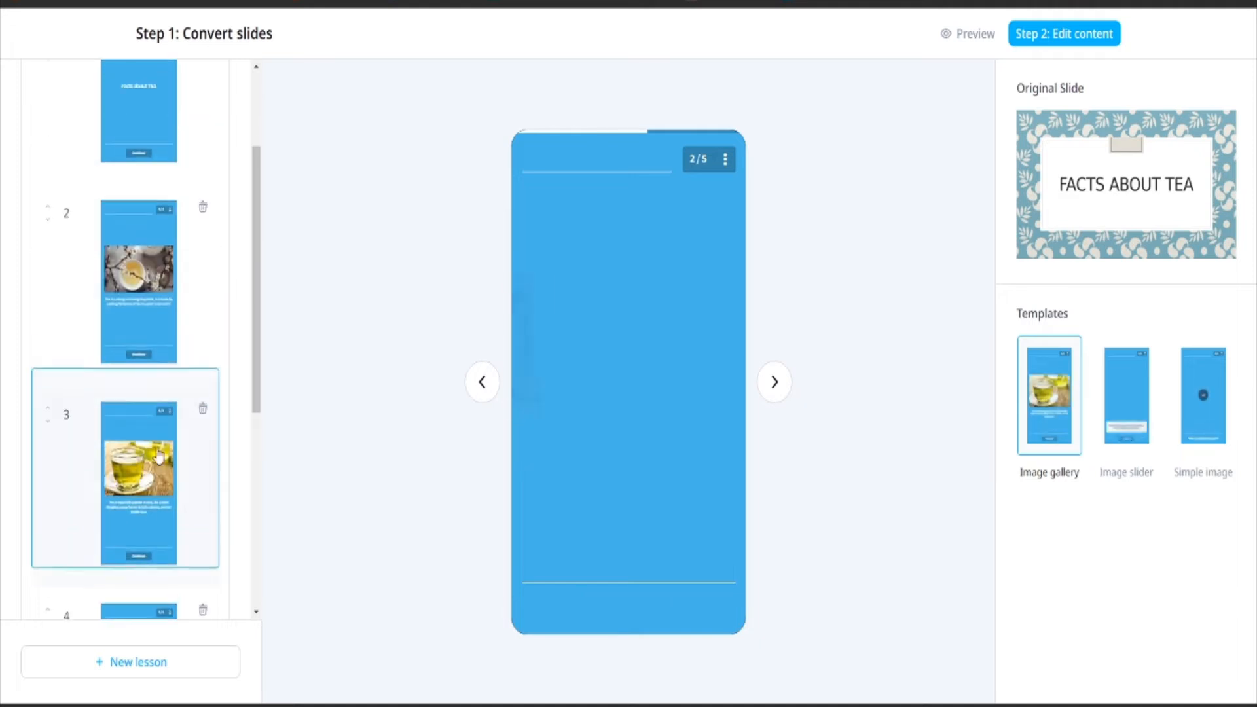
scroll(172, 519, "down", 2)
left_click(163, 514)
scroll(163, 517, "down", 3)
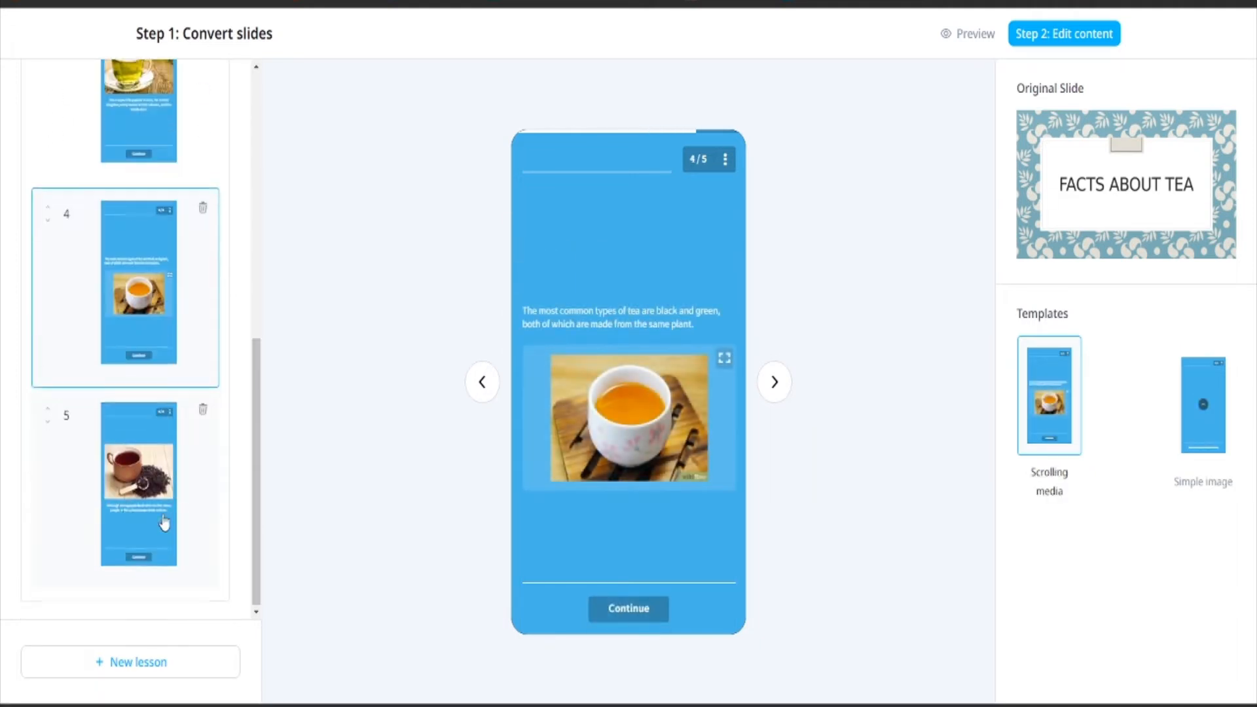
left_click(129, 509)
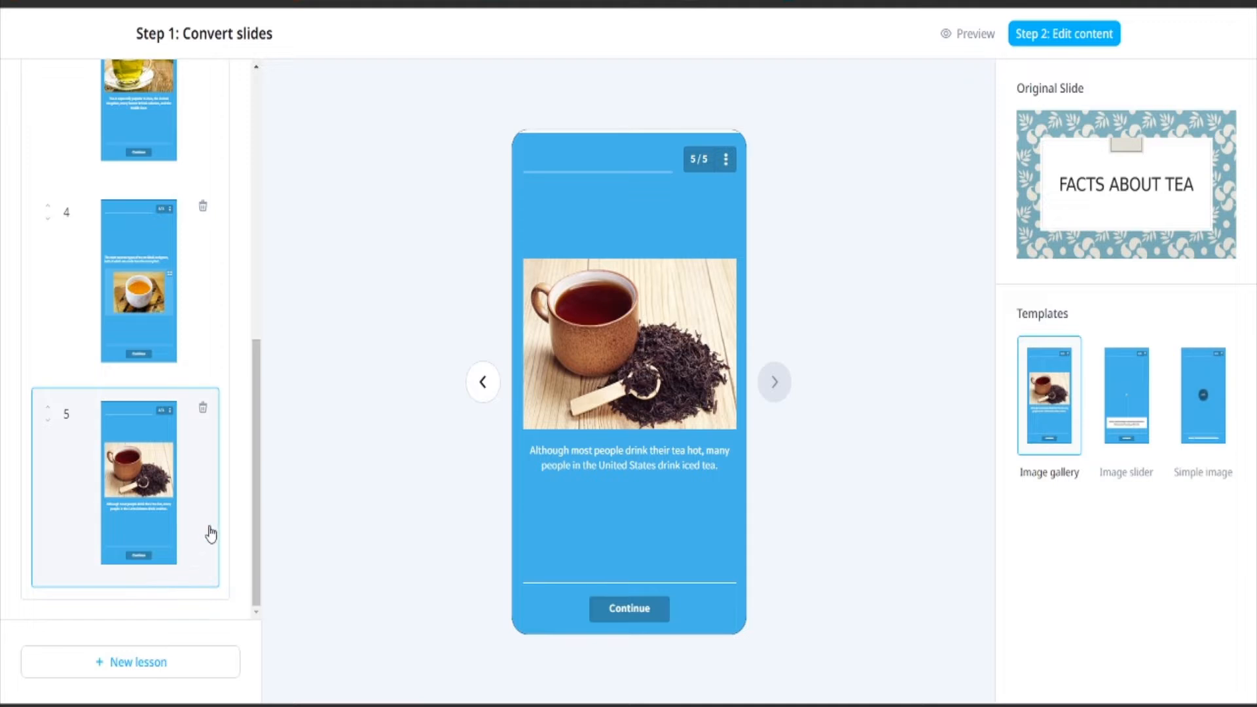
scroll(223, 510, "up", 5)
scroll(235, 439, "up", 3)
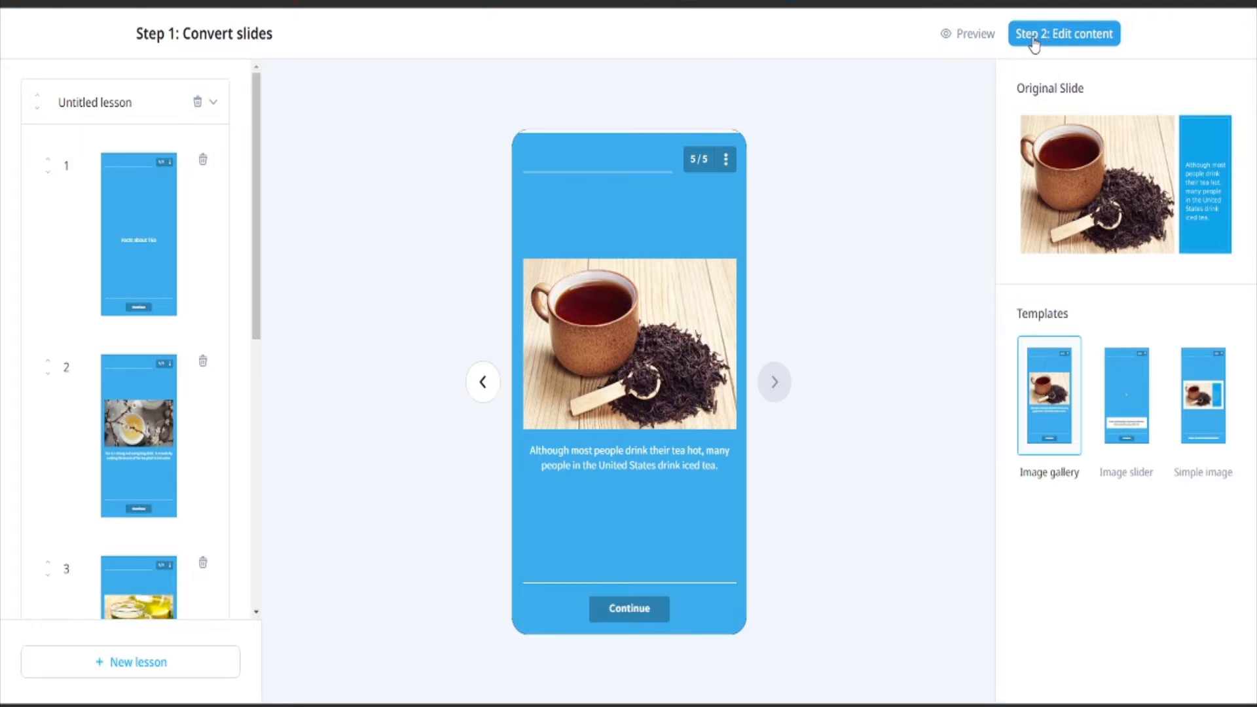
left_click(1032, 39)
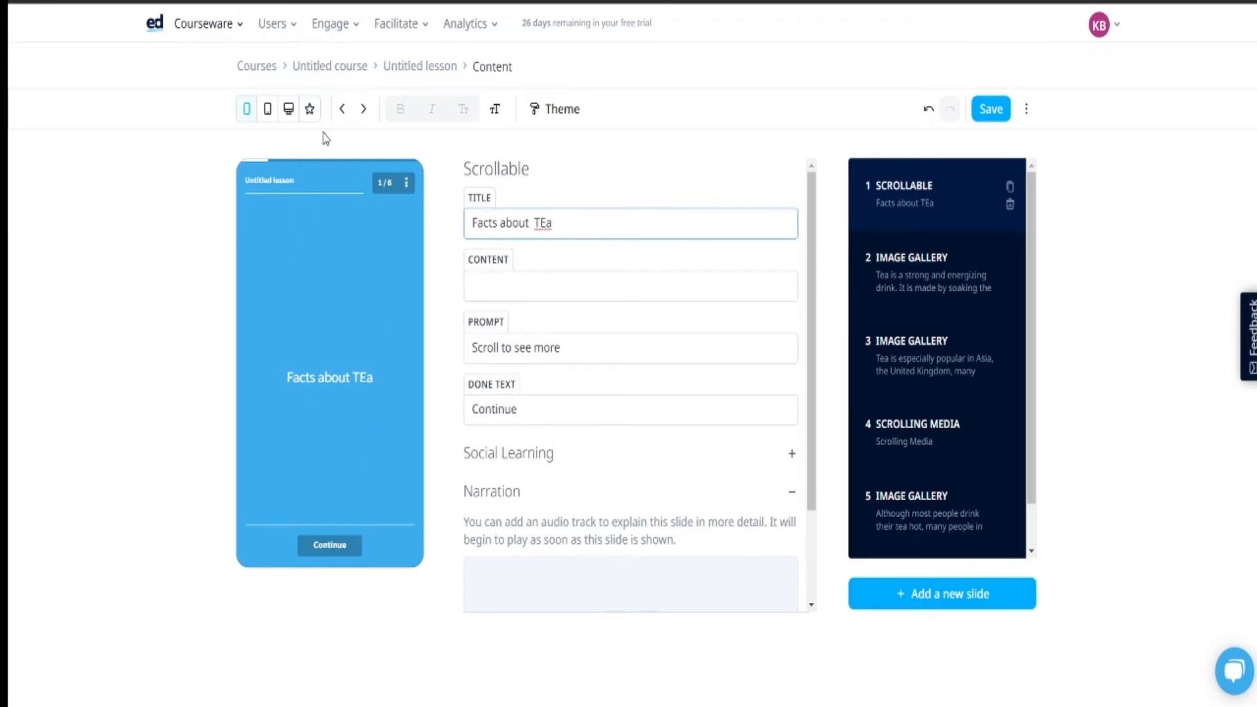
- Preview the first slide in tablet and desktop layouts and return to the phone layout
left_click(269, 114)
left_click(289, 116)
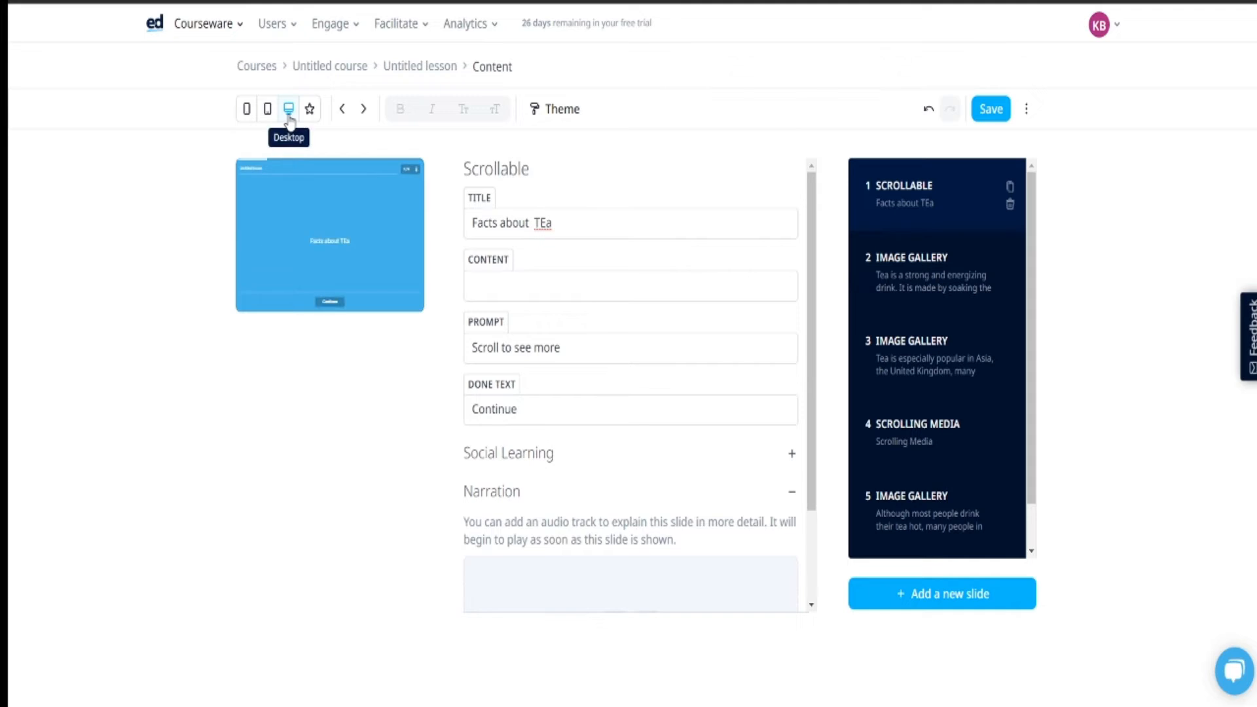
left_click(267, 112)
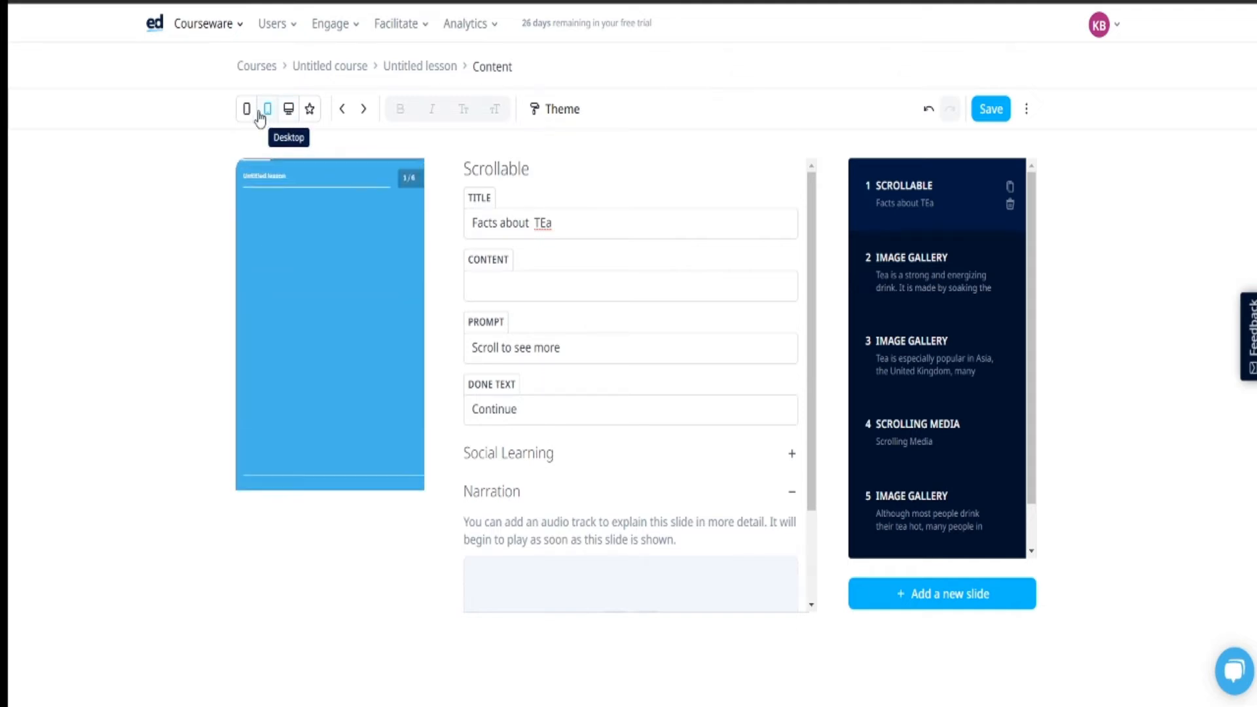
left_click(247, 117)
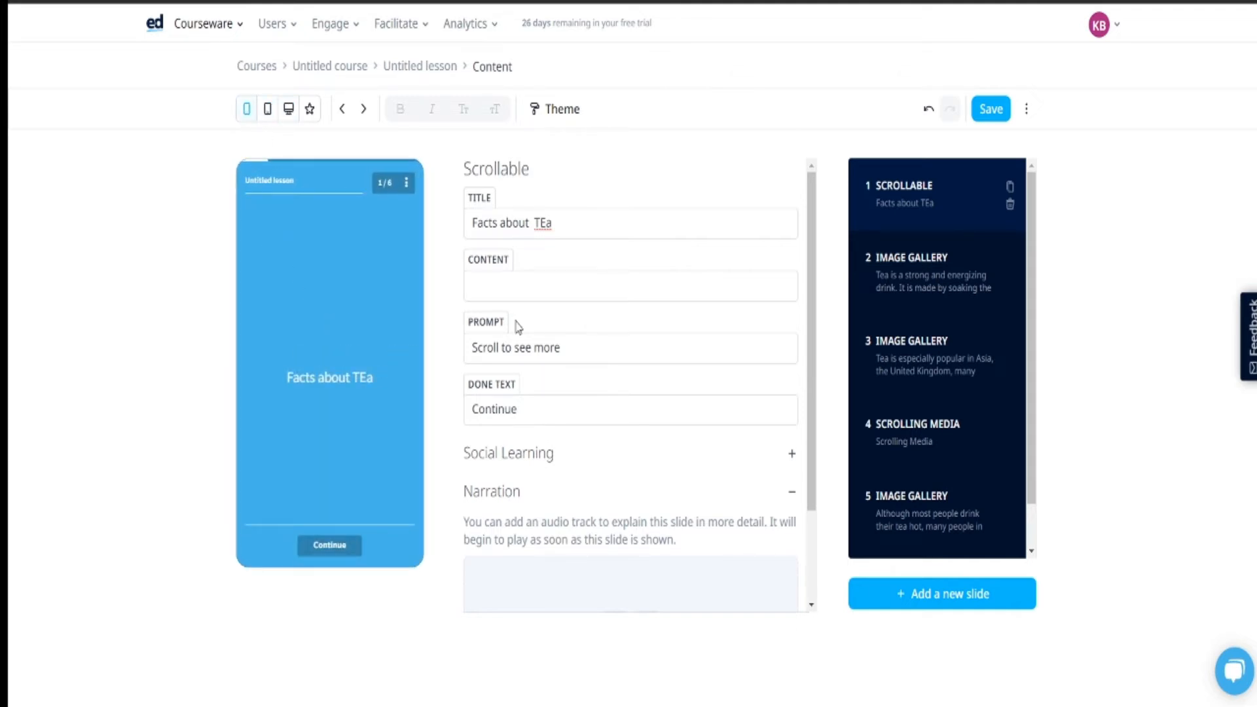
- Examine the first slide's prompt and narration settings and the content of slides 3, 4 and 5
scroll(667, 373, "down", 2)
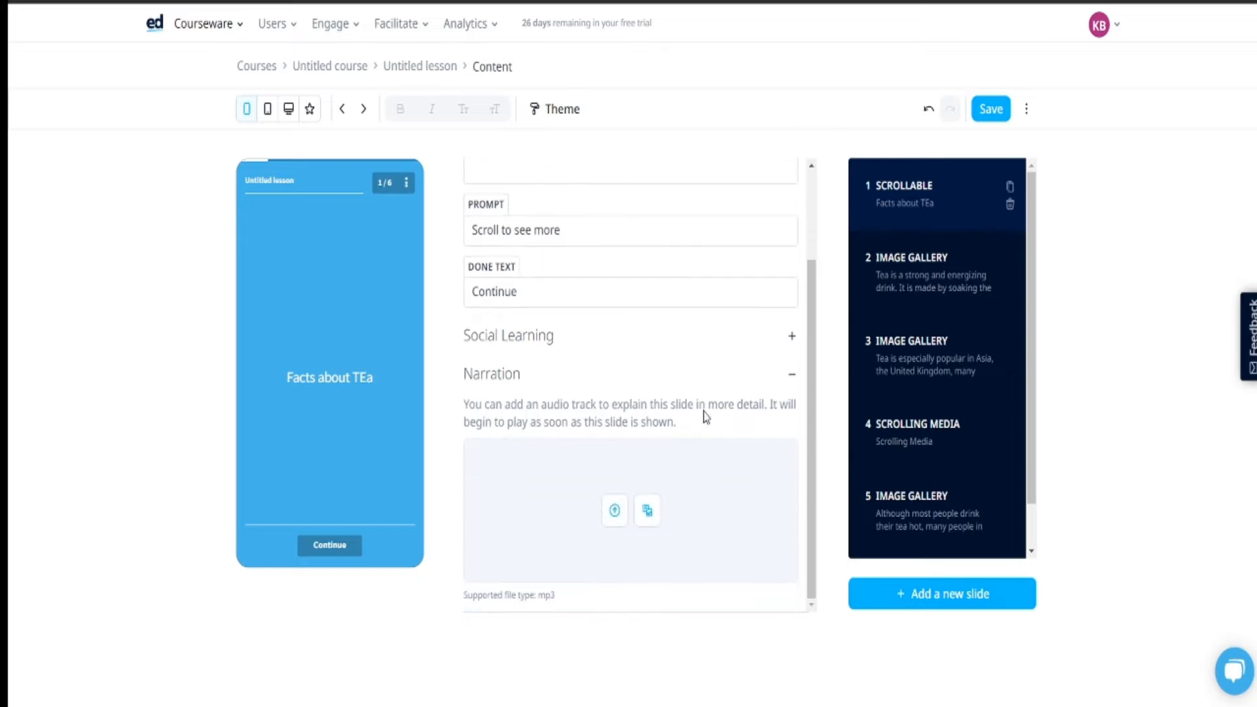
scroll(523, 407, "up", 2)
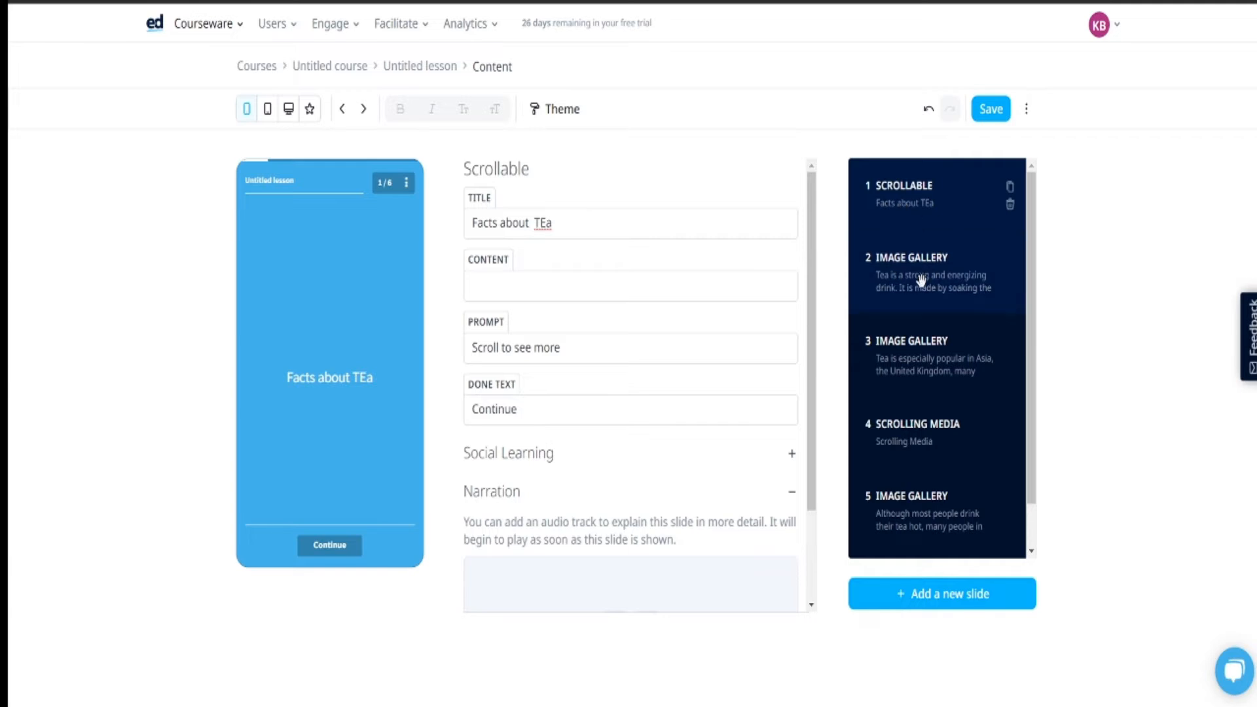
left_click(913, 337)
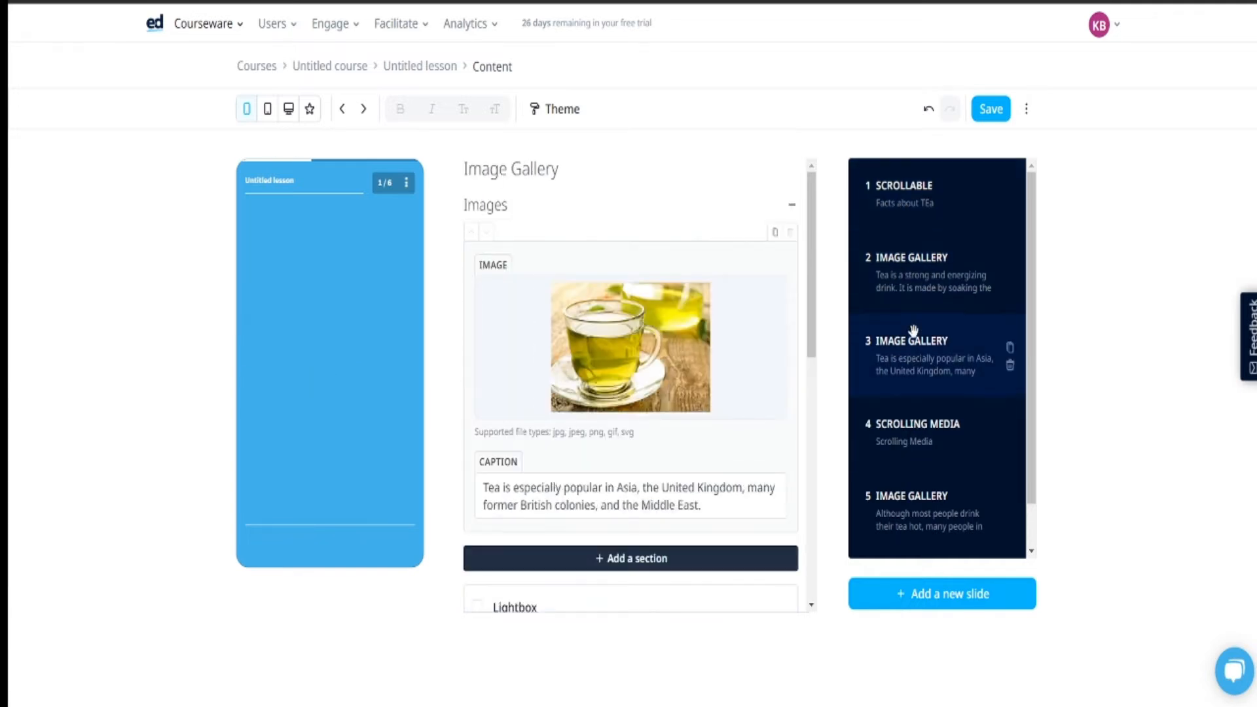
left_click(915, 430)
left_click(923, 506)
- Correct the first slide's title to read "Facts About Tea"
left_click(911, 200)
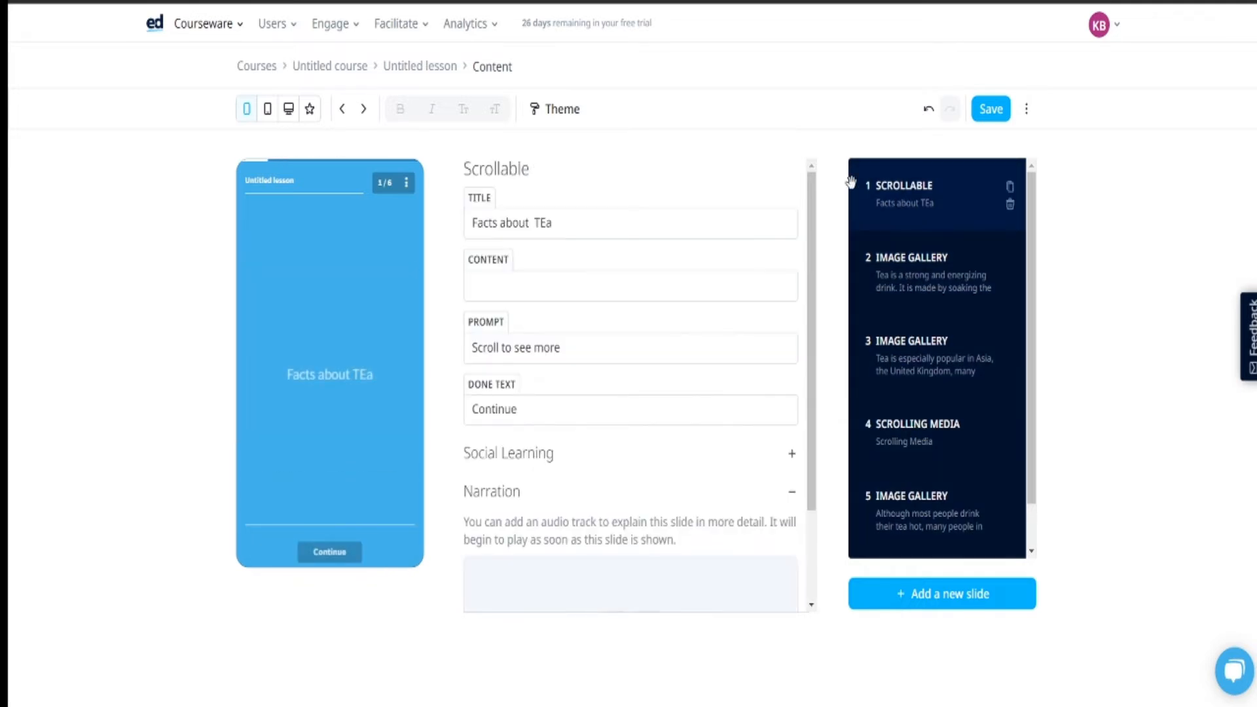
left_click(510, 223)
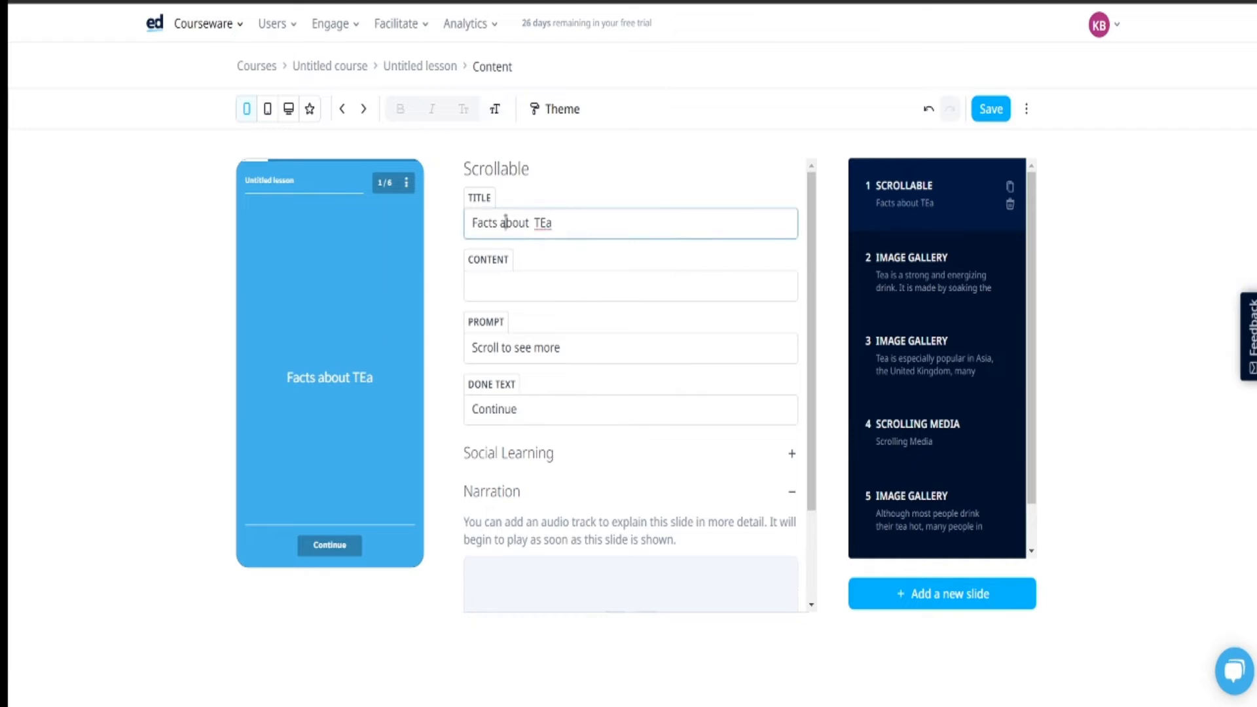
left_click(502, 222)
key("BackSpace")
type("A")
- Examine the first slide's narration options and the image, caption, prompt and narration settings of slides 2 and 4
scroll(560, 358, "down", 2)
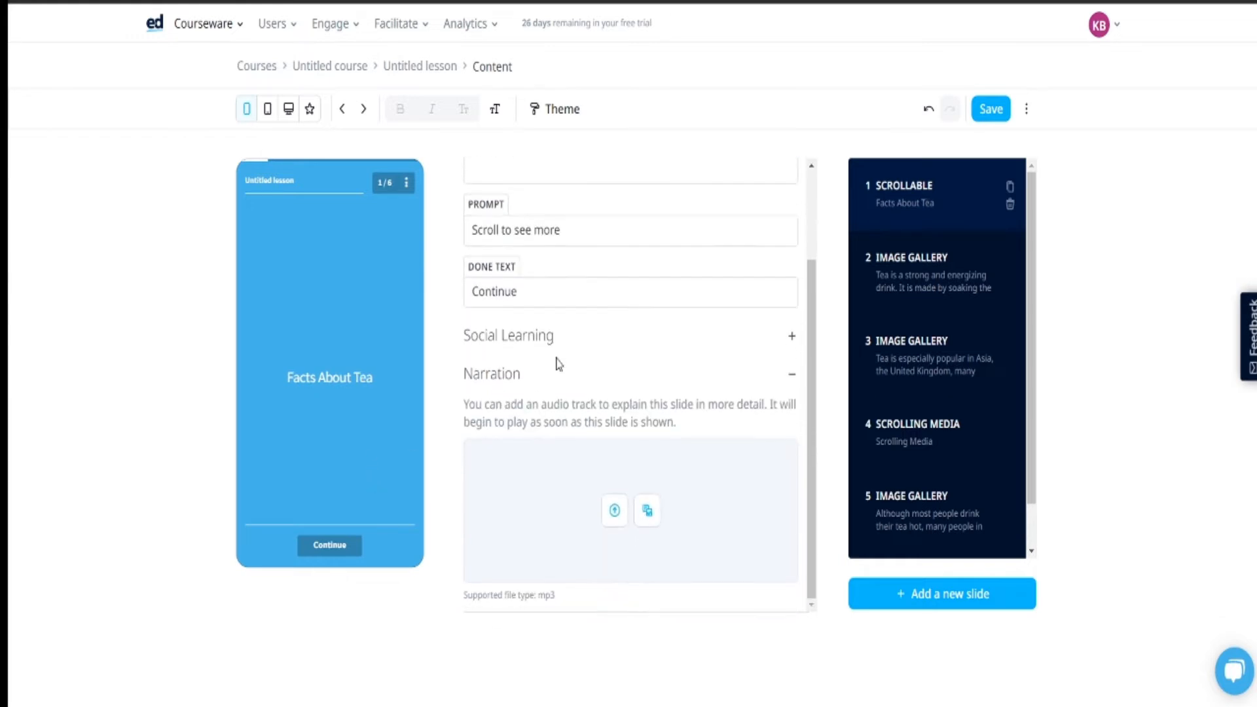
left_click(902, 279)
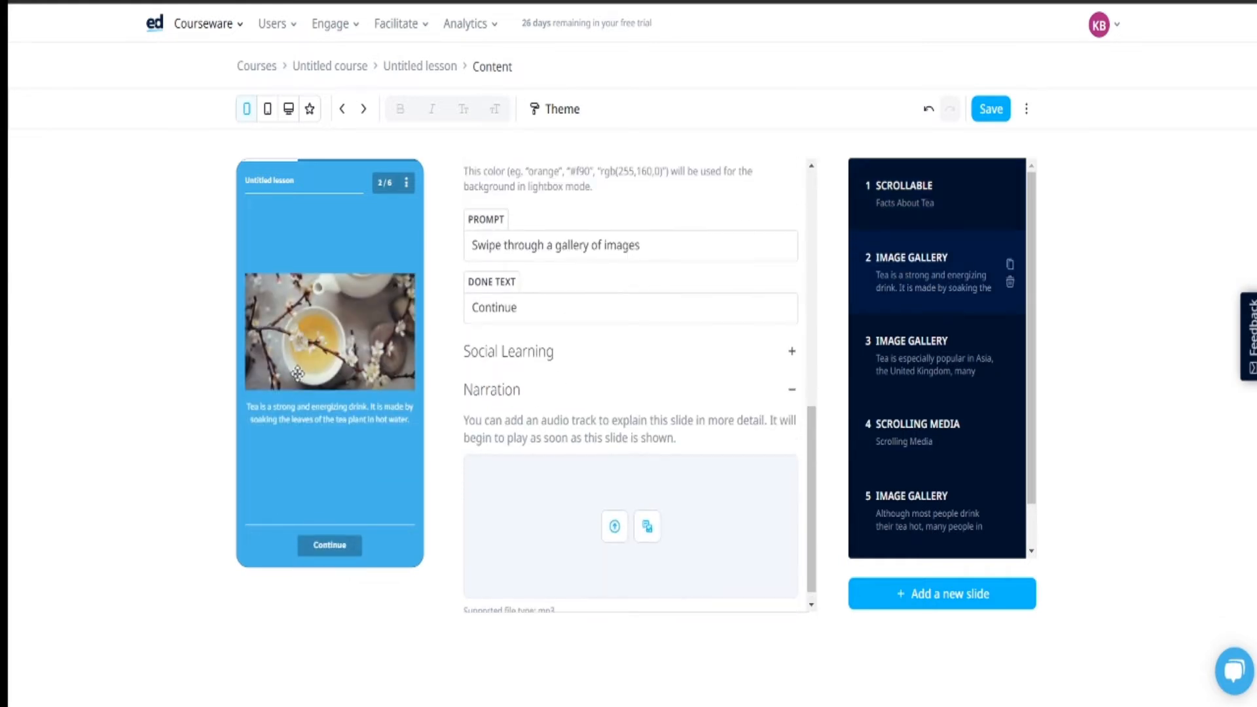
scroll(629, 365, "up", 7)
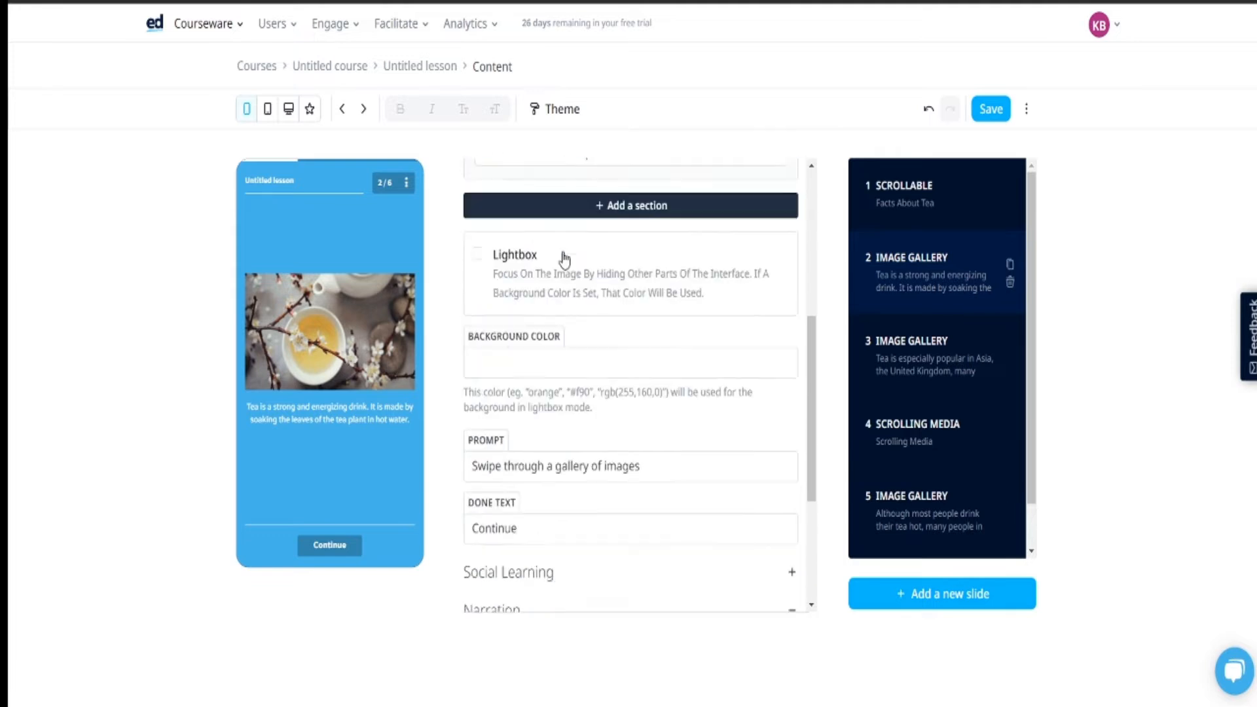
scroll(678, 365, "up", 2)
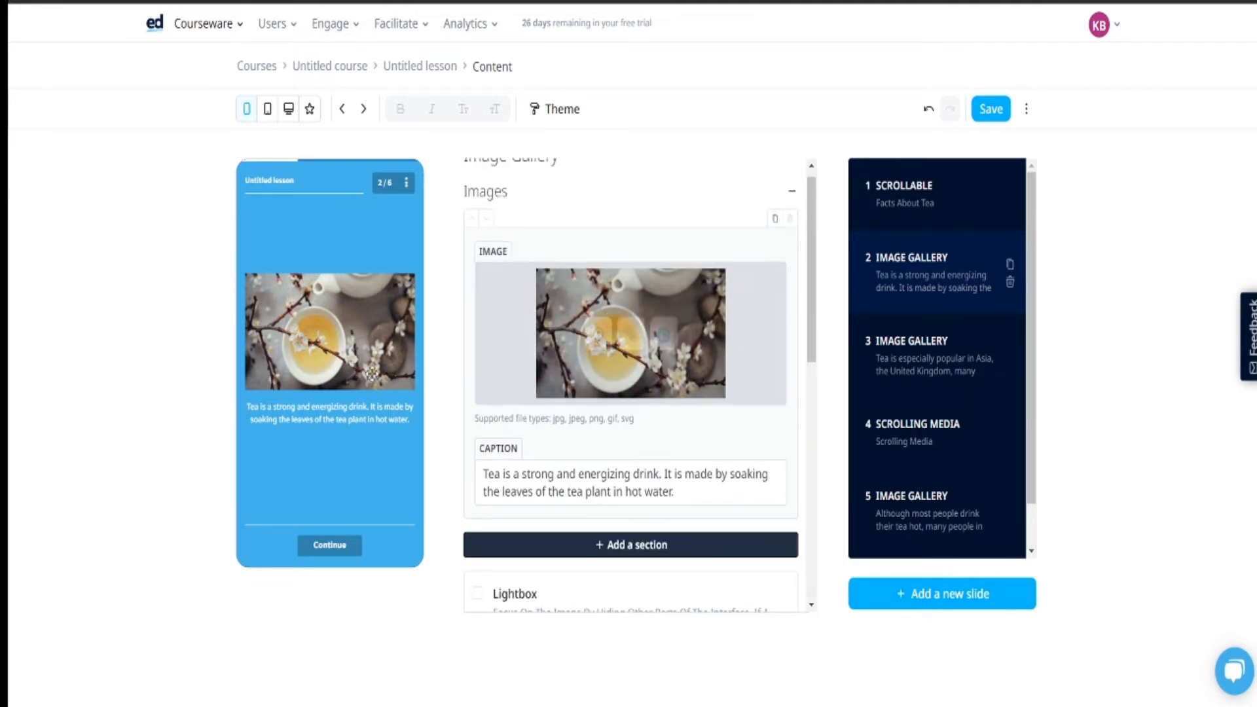
scroll(623, 379, "down", 6)
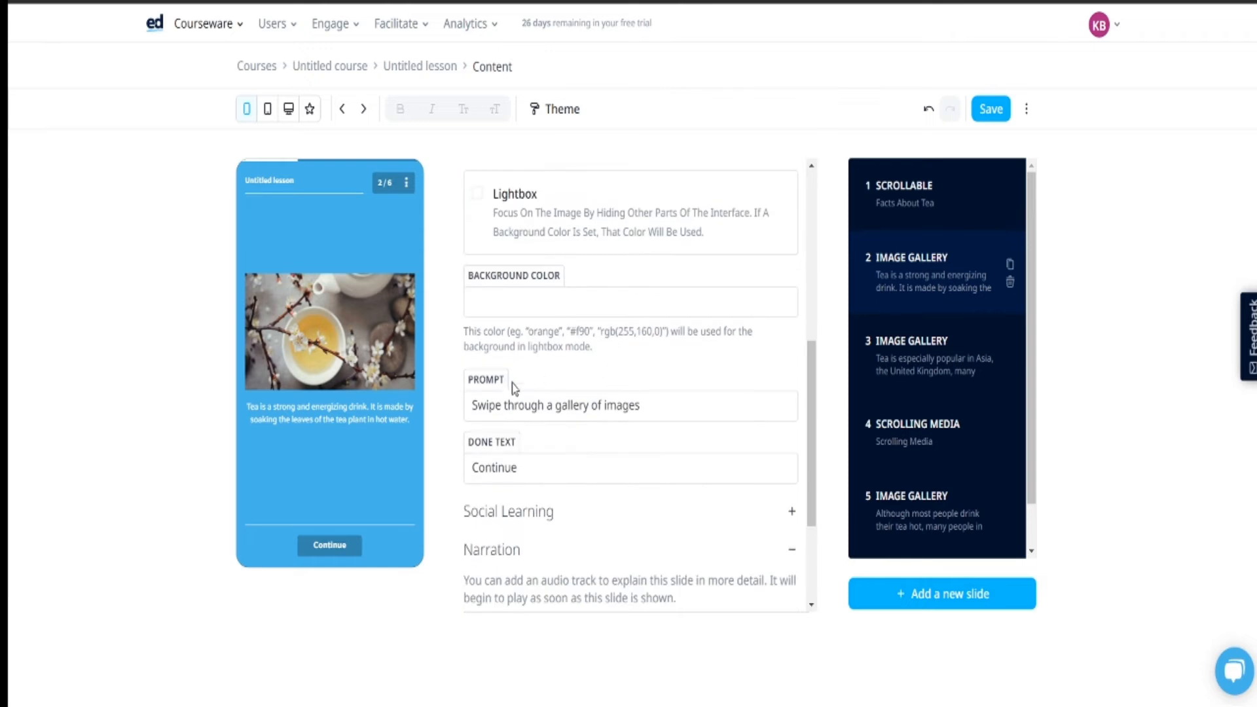
left_click(926, 444)
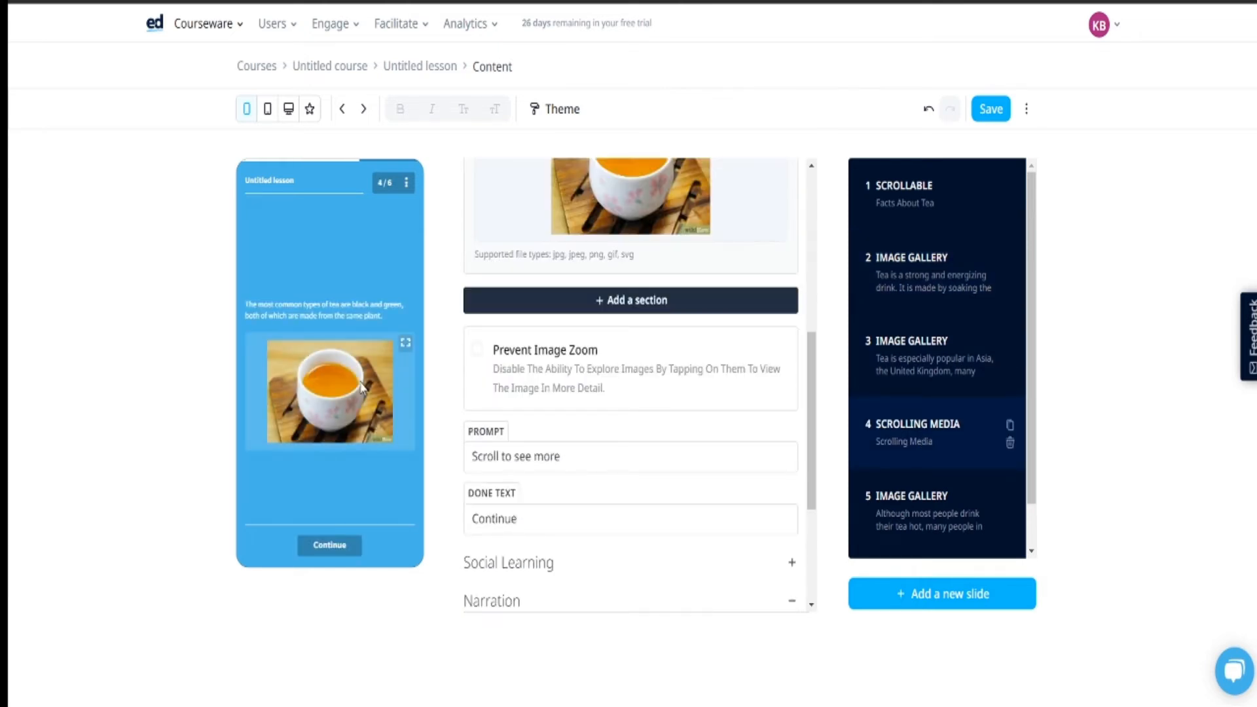
scroll(657, 452, "down", 3)
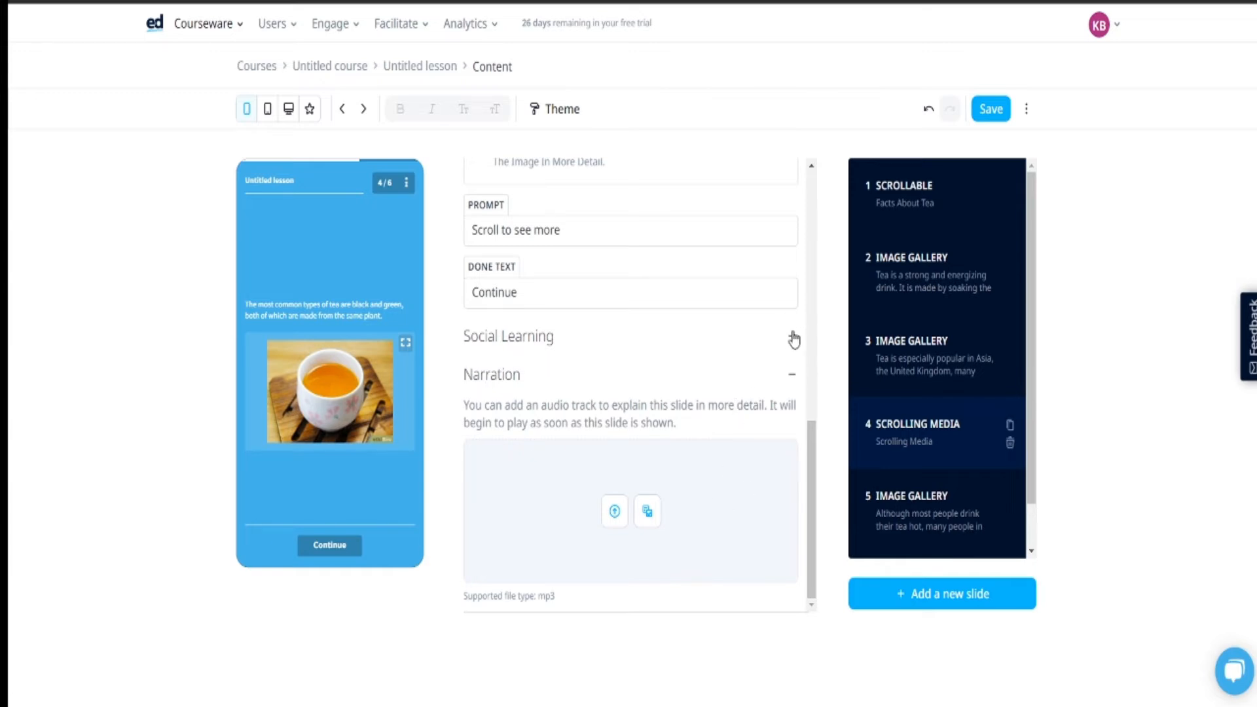
- Examine slide 5's image gallery settings, including its caption, lightbox, prompt and narration options
left_click(953, 520)
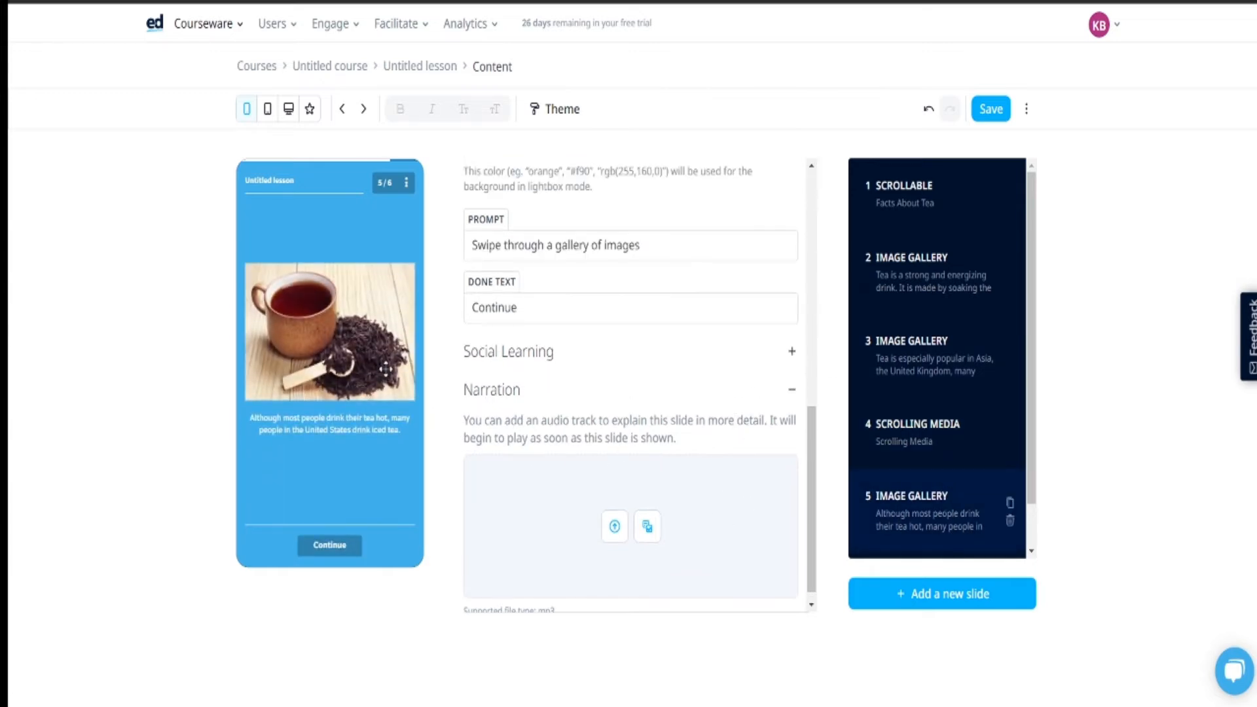
scroll(558, 332, "up", 4)
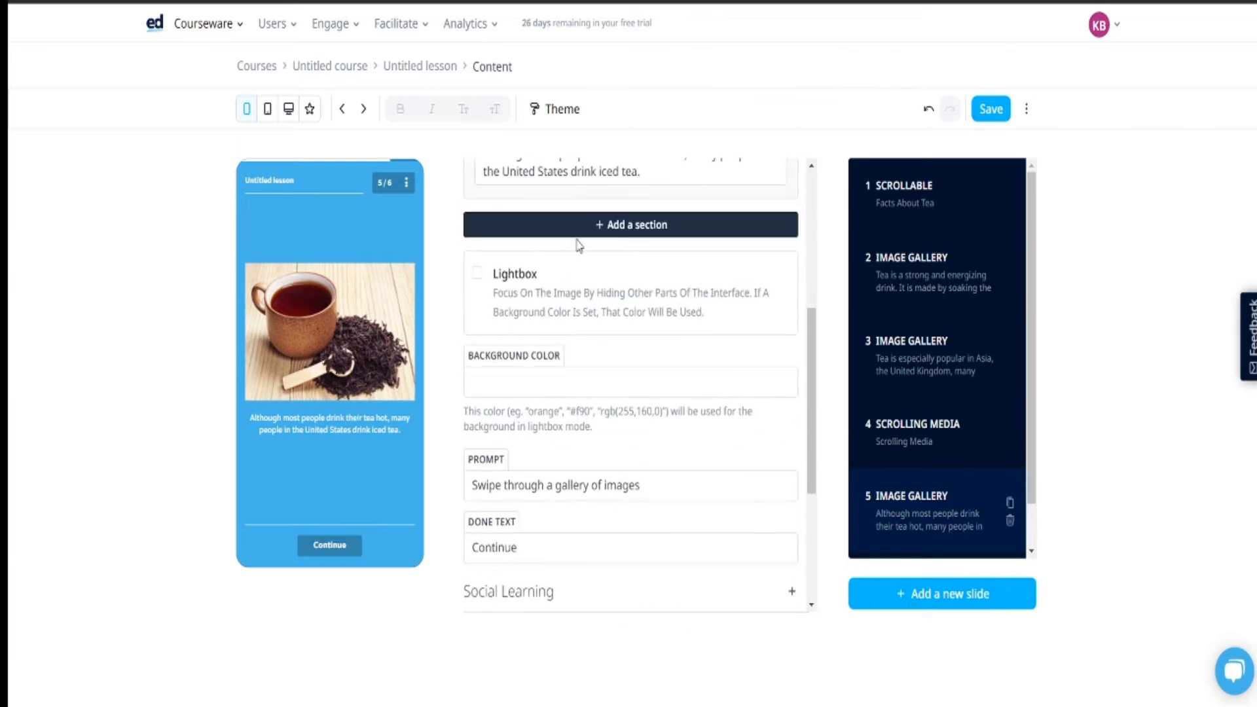
scroll(578, 246, "up", 5)
scroll(690, 391, "down", 7)
scroll(689, 392, "down", 3)
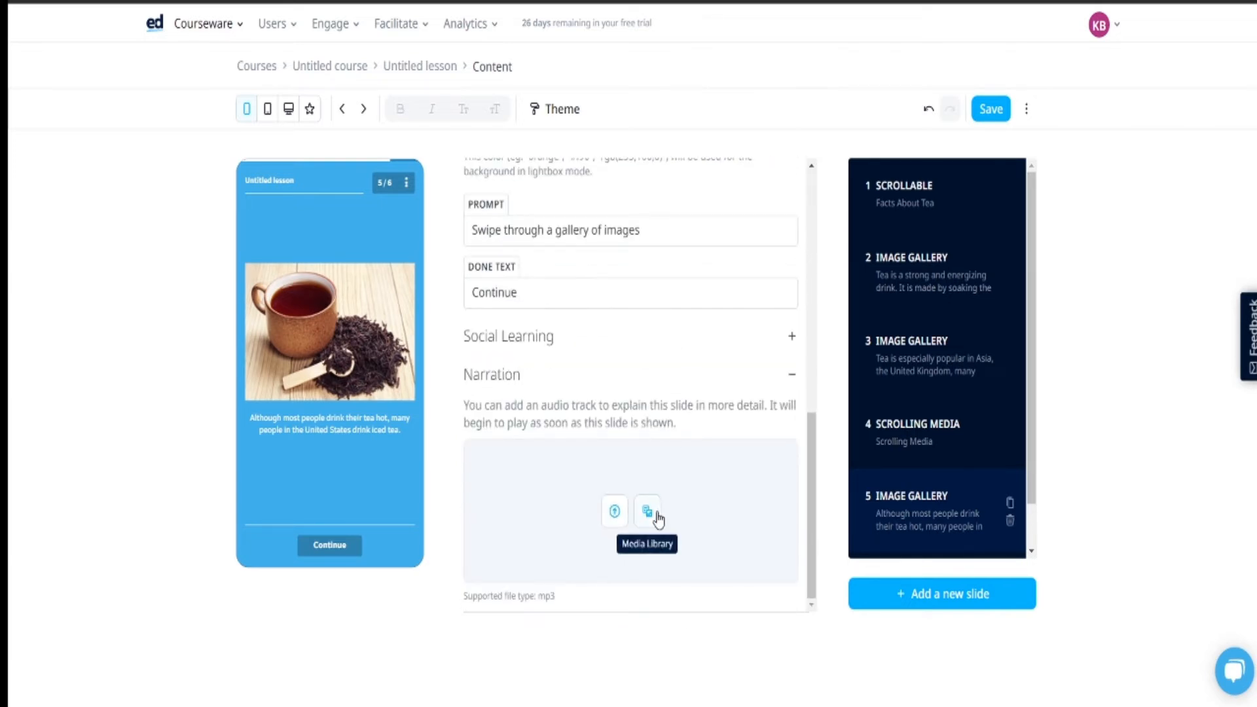
- Review the closing exit slide and the first three slides, and save the lesson
scroll(974, 530, "down", 2)
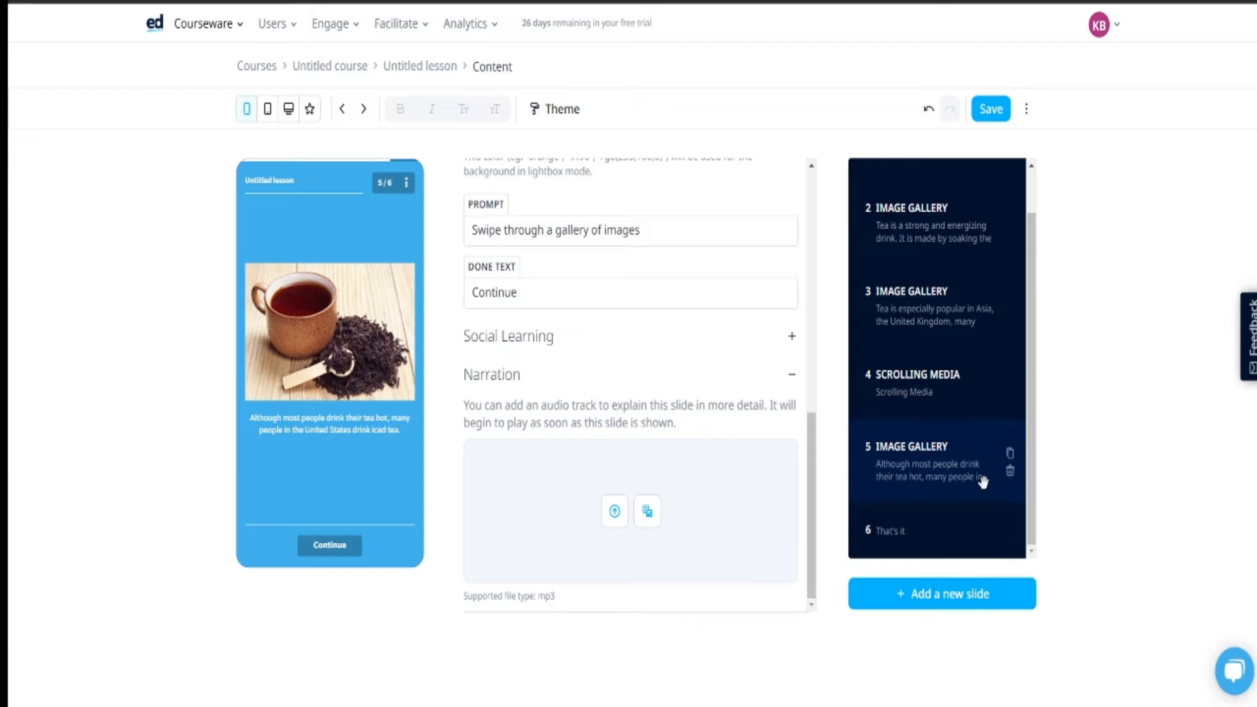
left_click(907, 526)
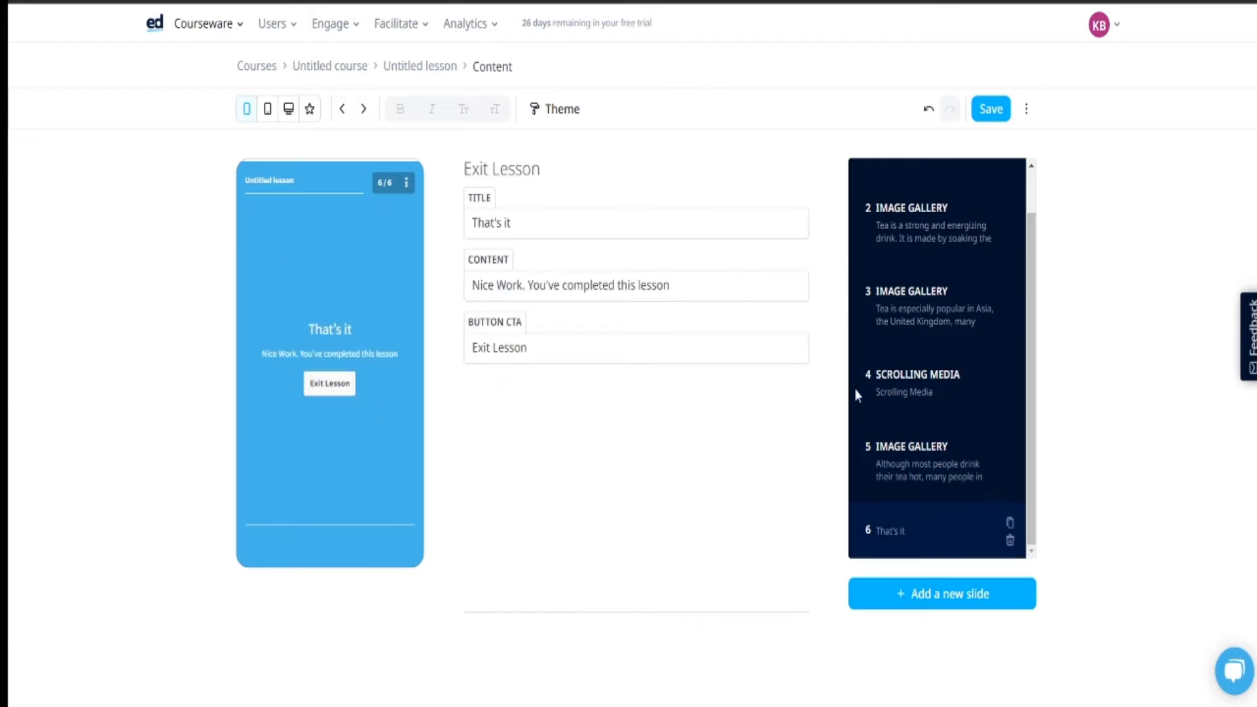
scroll(991, 406, "up", 1)
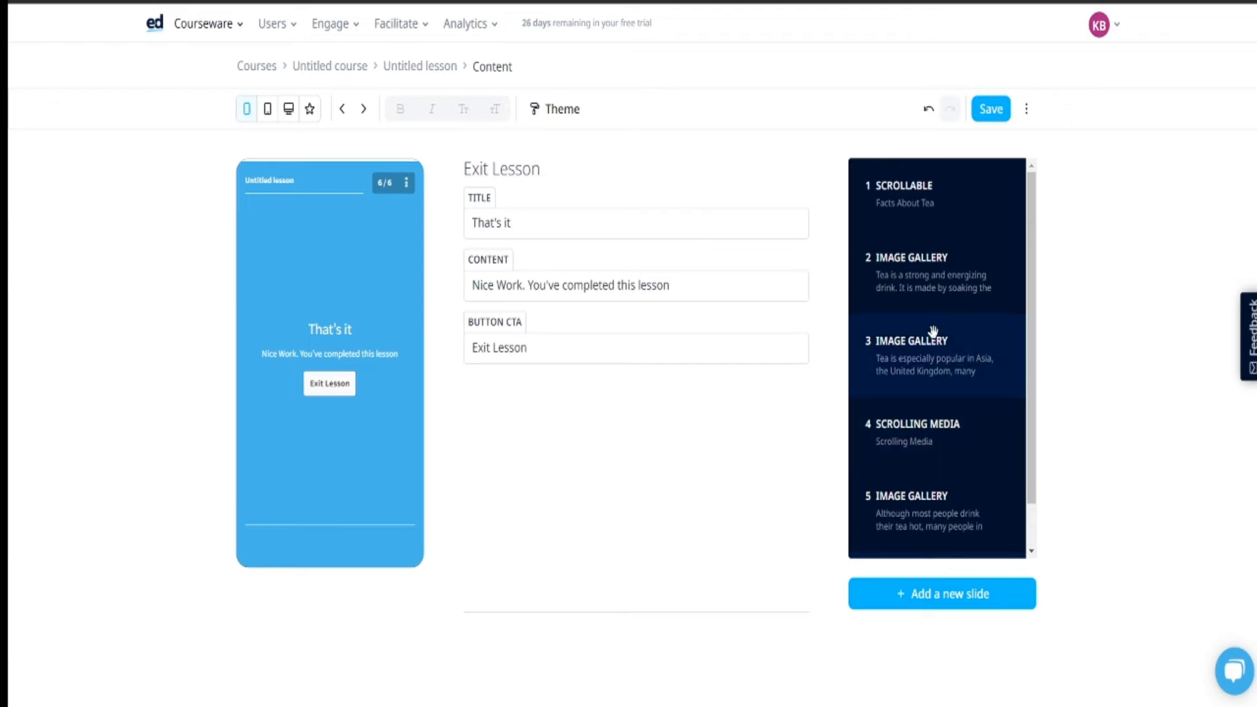
left_click(933, 213)
left_click(930, 275)
left_click(920, 353)
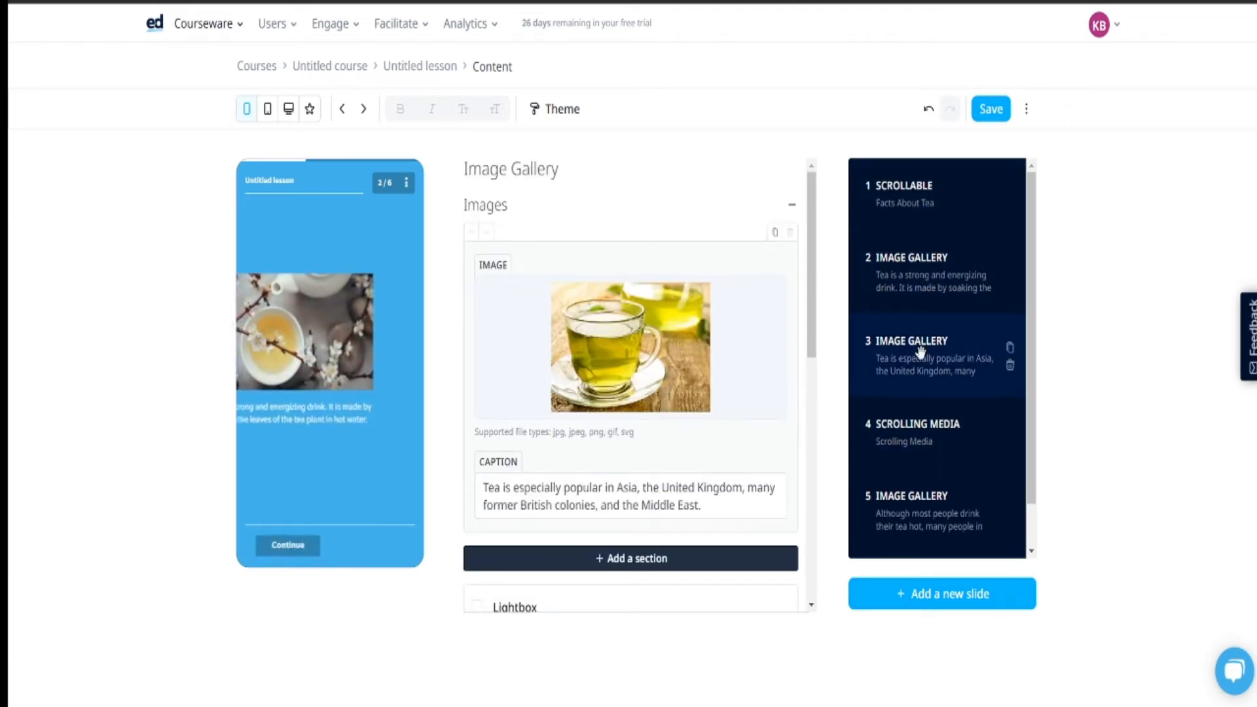
left_click(985, 111)
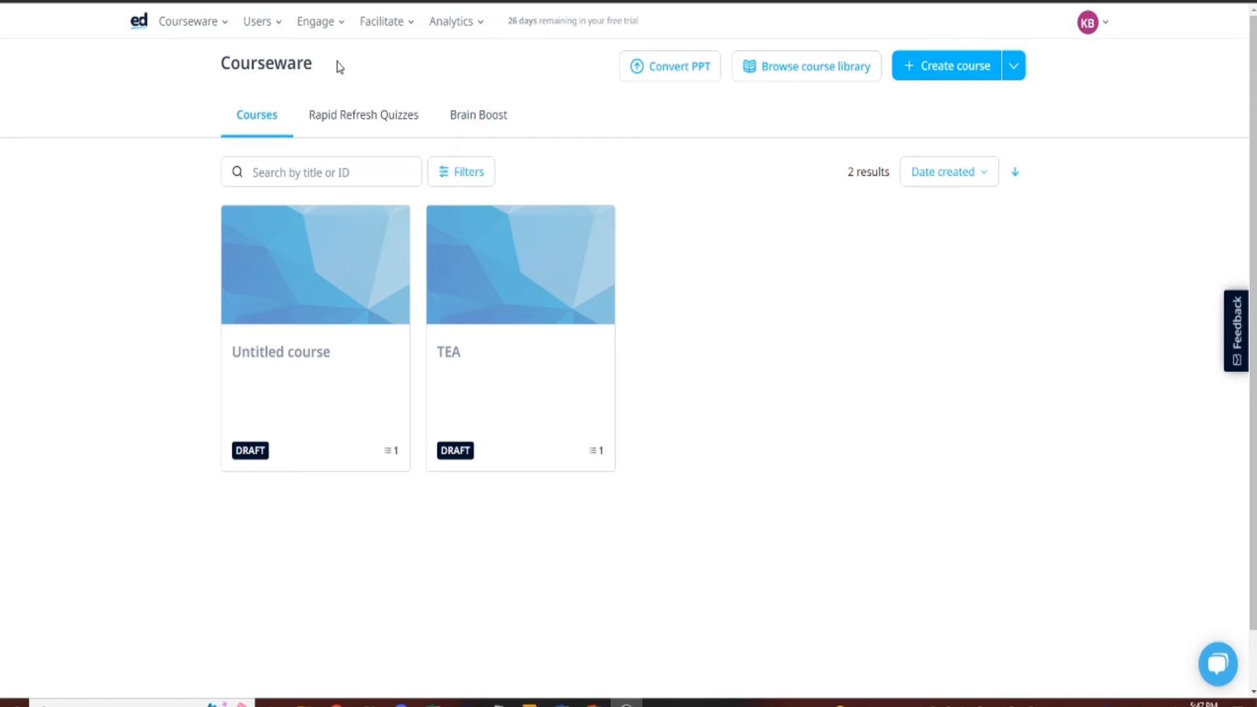
- Begin a new Rapid Refresh quiz by downloading the question template and opening its FILL ME OUT sheet in Excel
left_click(335, 124)
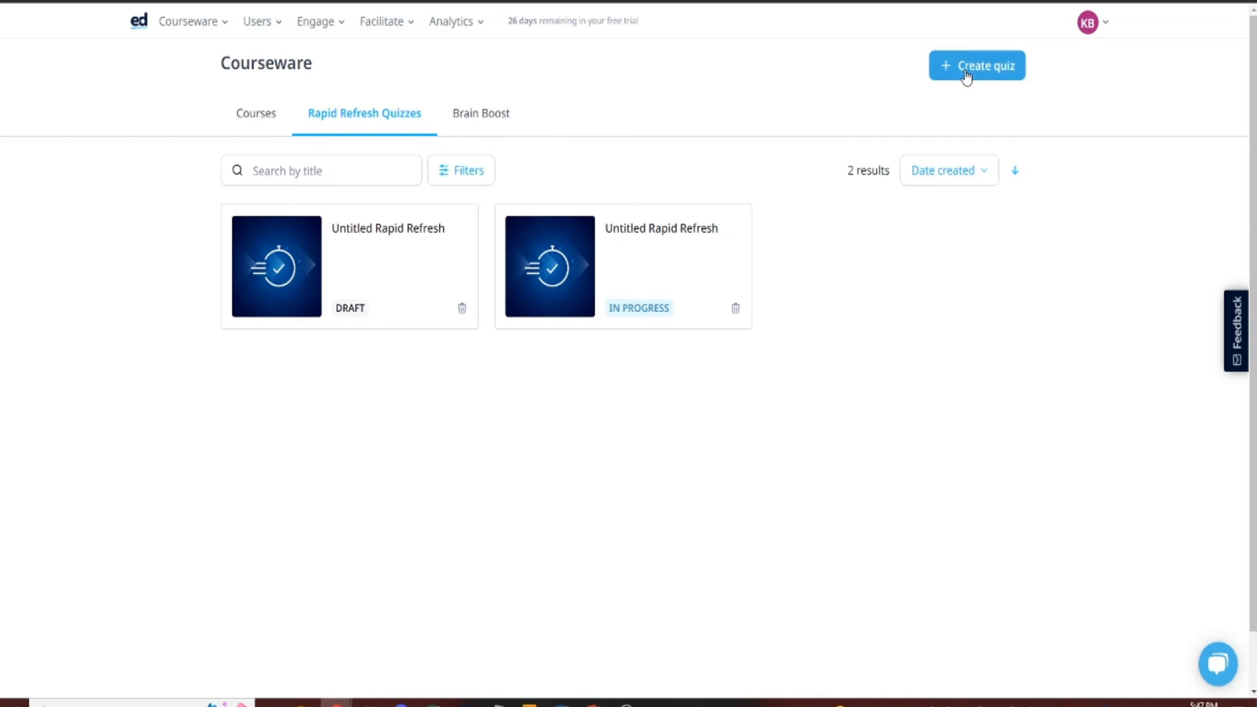
left_click(967, 75)
left_click(572, 323)
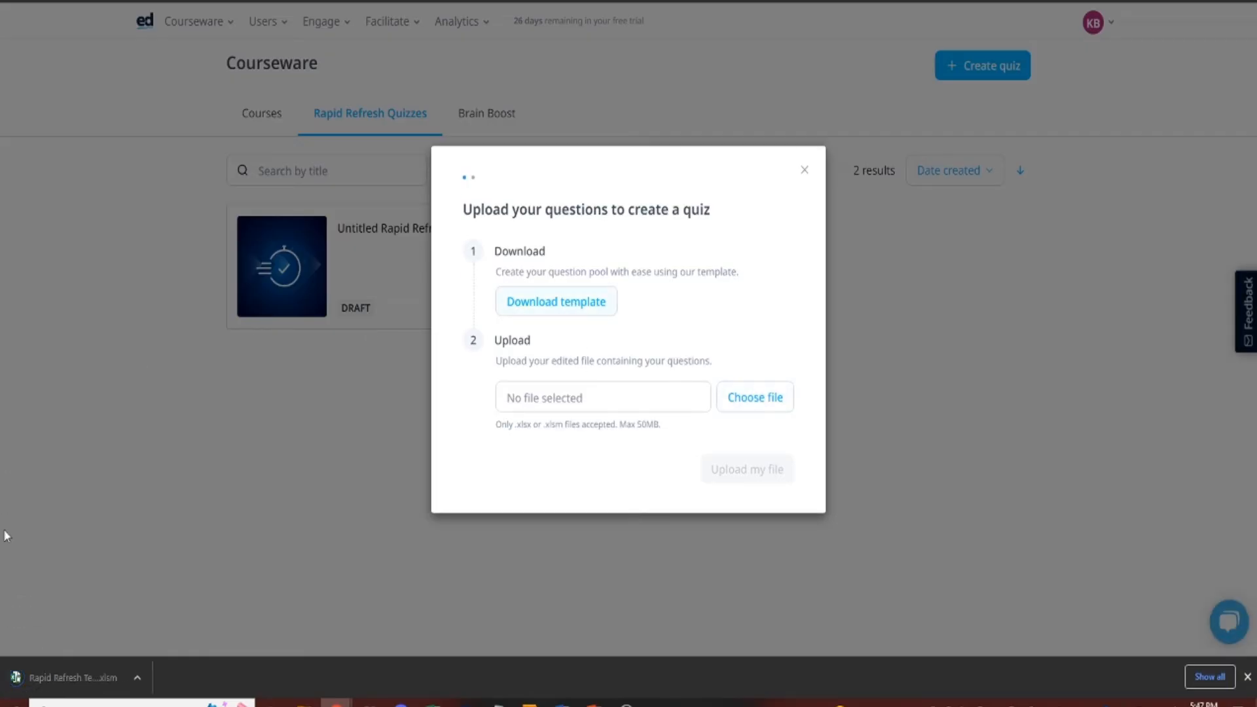
left_click(105, 679)
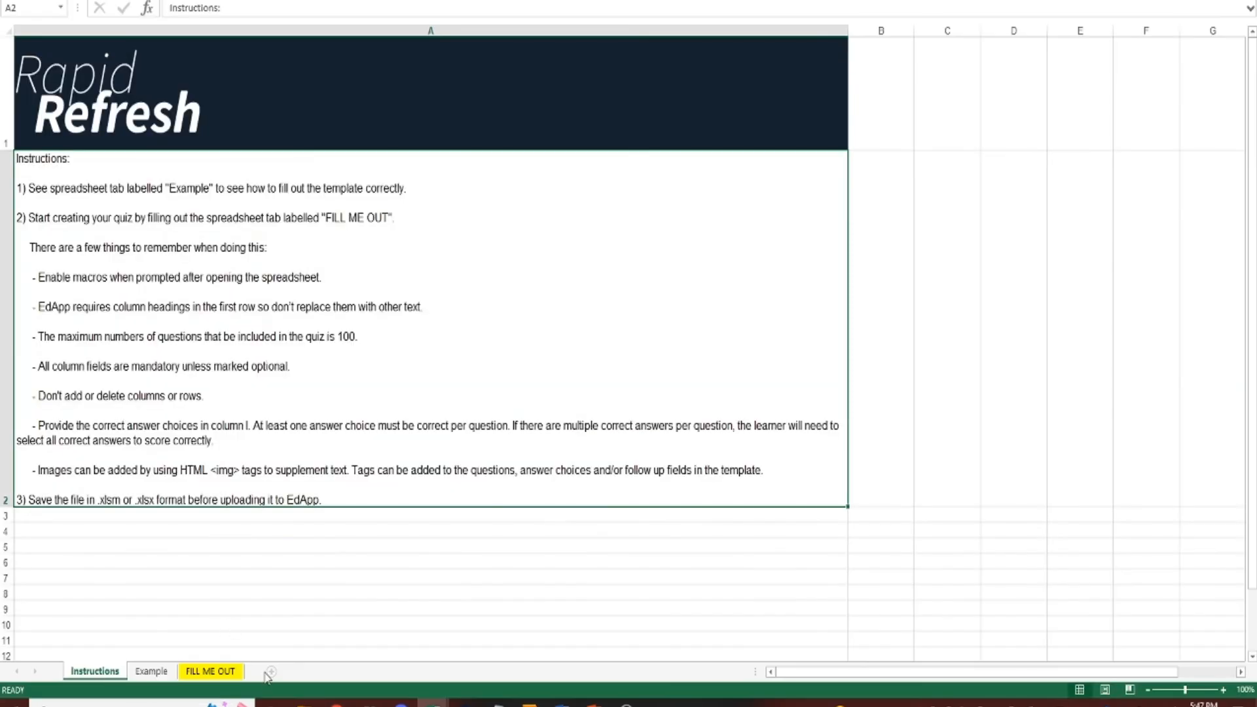
left_click(232, 672)
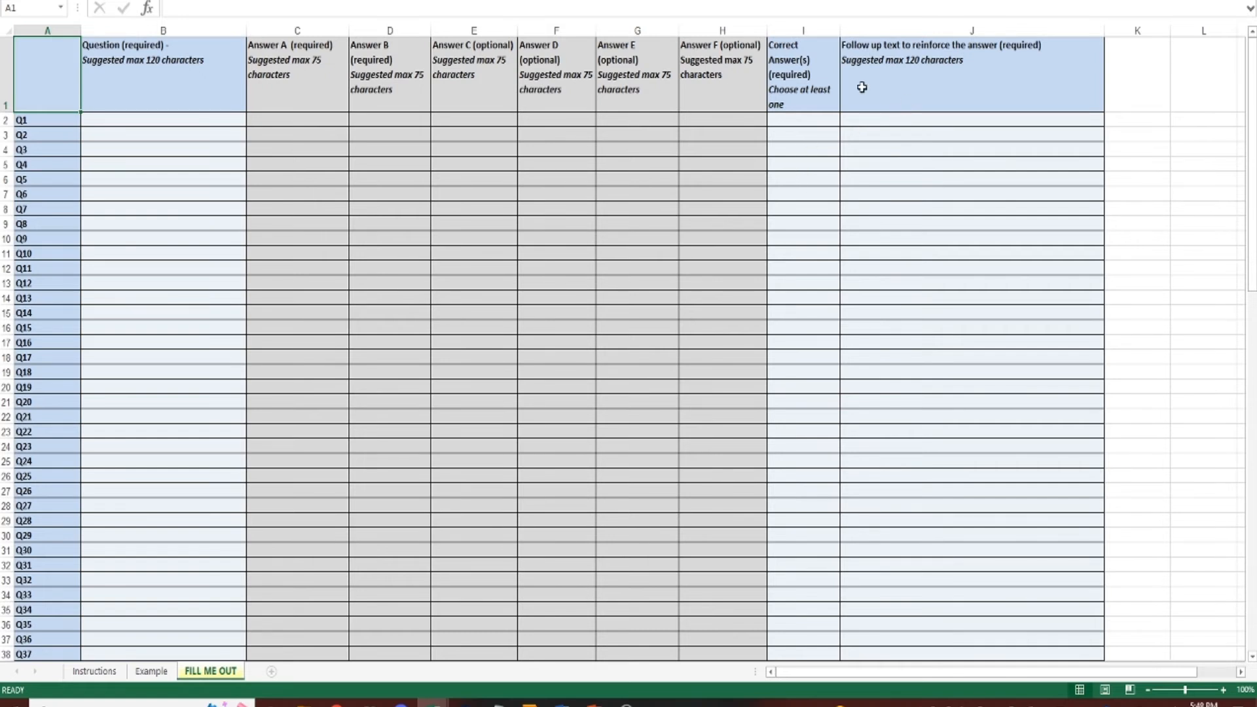
- Switch to the TEA TEST workbook and examine the tea questions, their answers and the first question's follow-up text
mouse_move(432, 702)
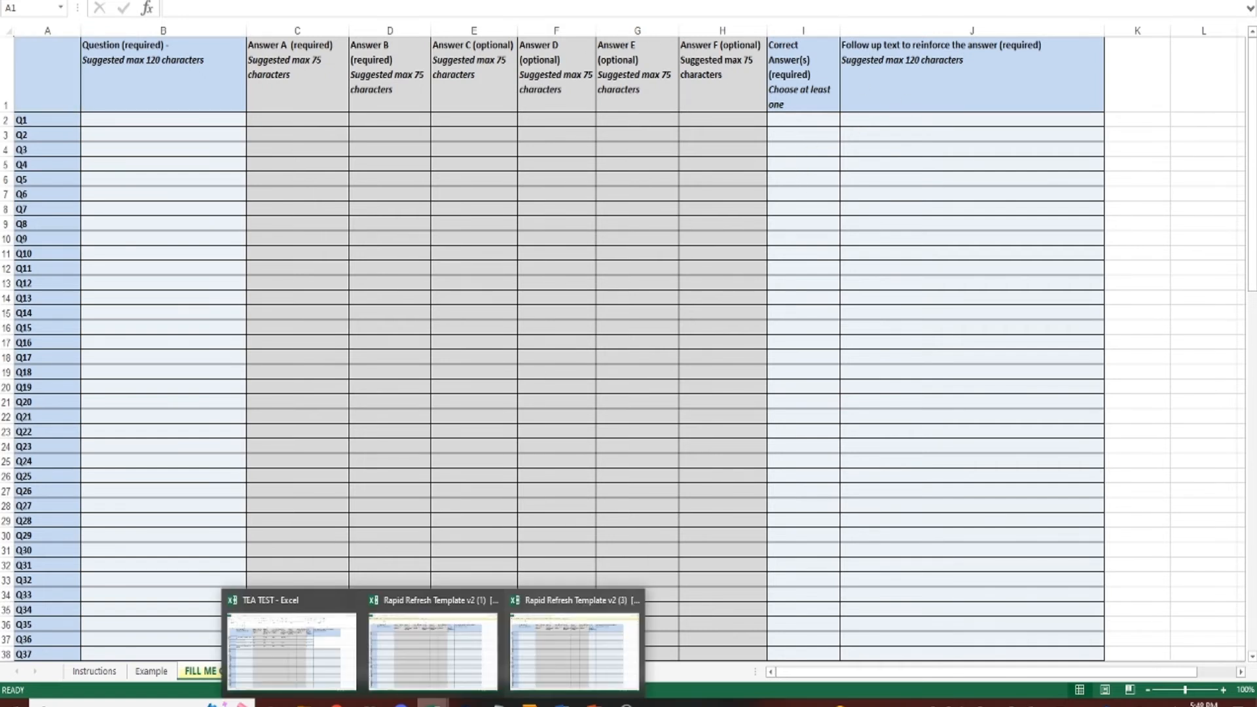
left_click(333, 680)
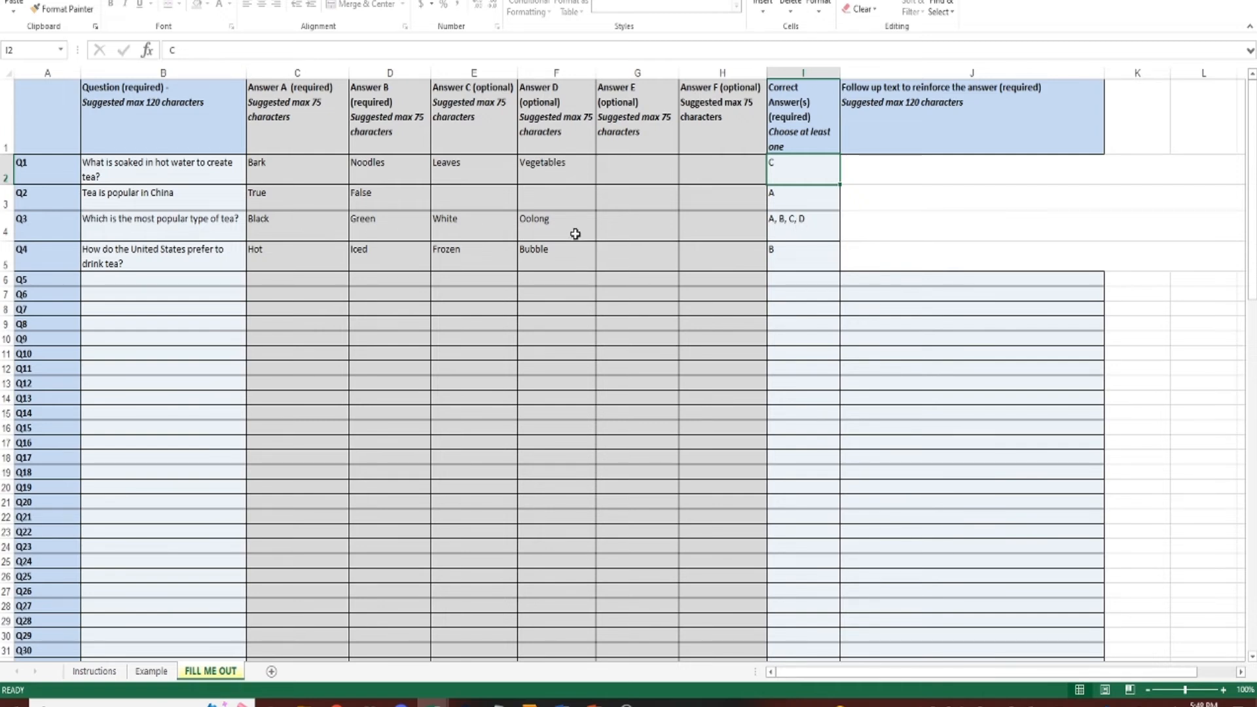
left_click(887, 172)
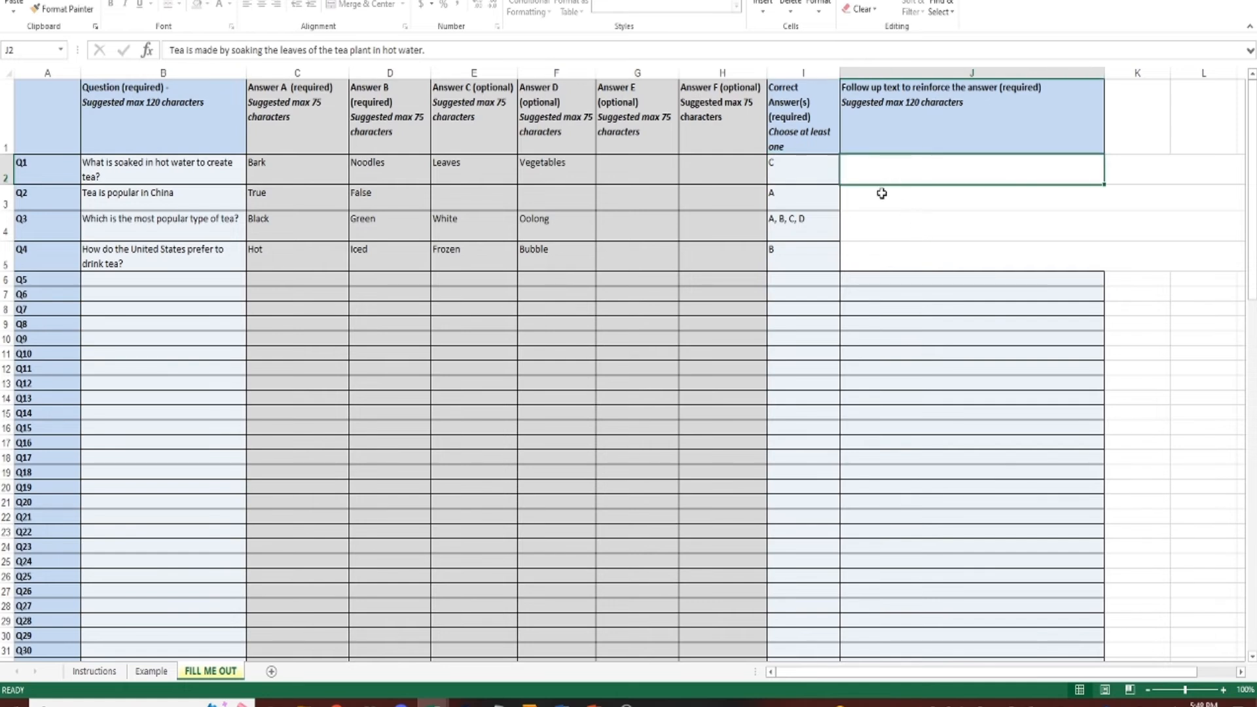
left_click_drag(426, 51, 167, 51)
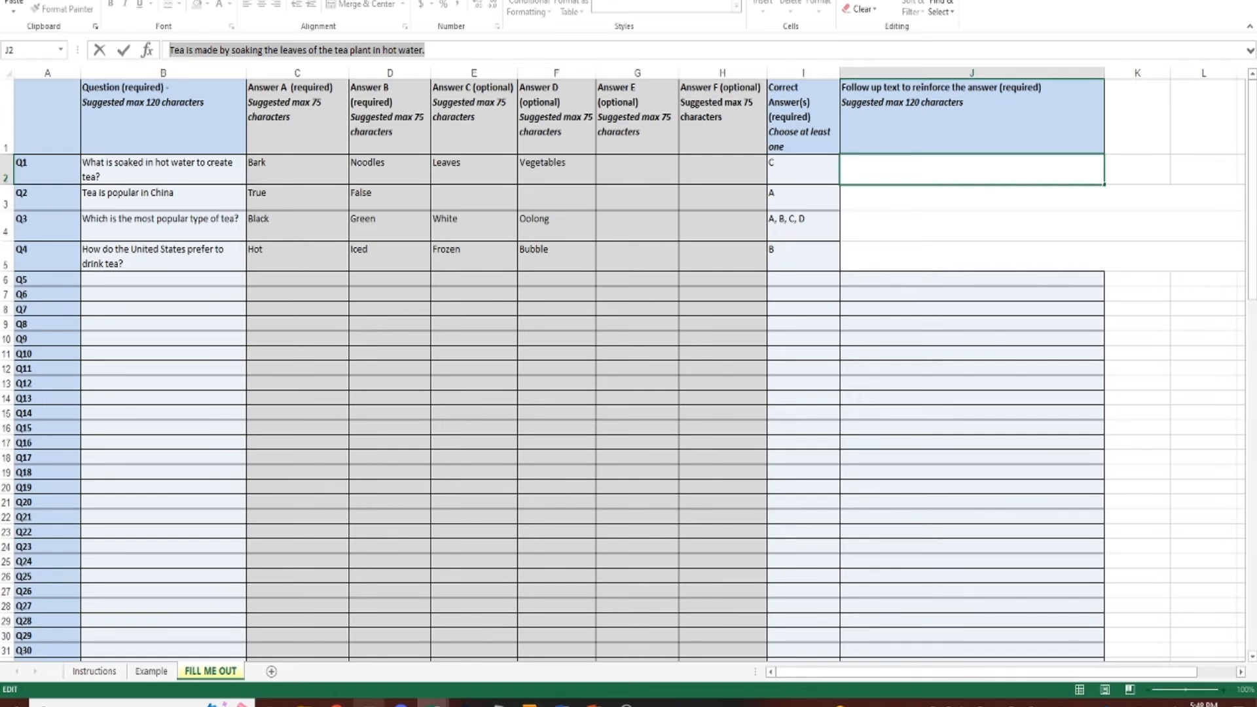
- Switch back to EdApp, upload TEA TEST.xlsm as the quiz's question file and continue to the quiz configuration page
left_click(336, 701)
left_click(771, 663)
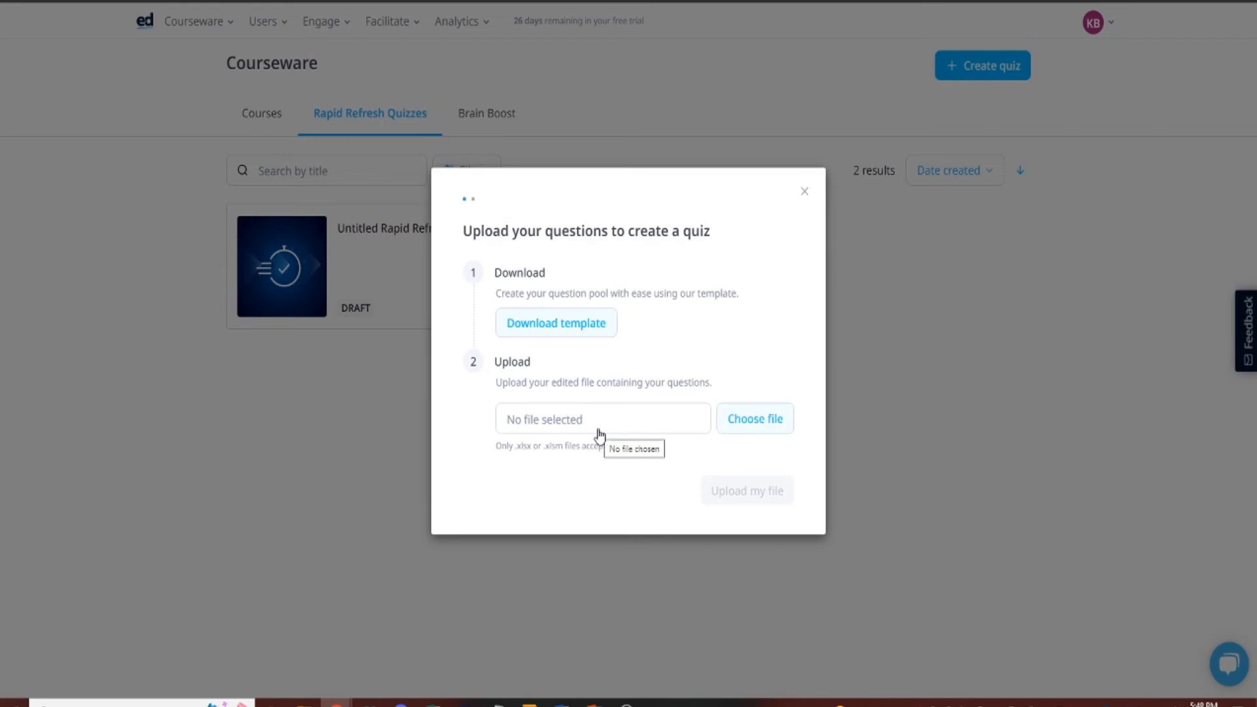
left_click(749, 426)
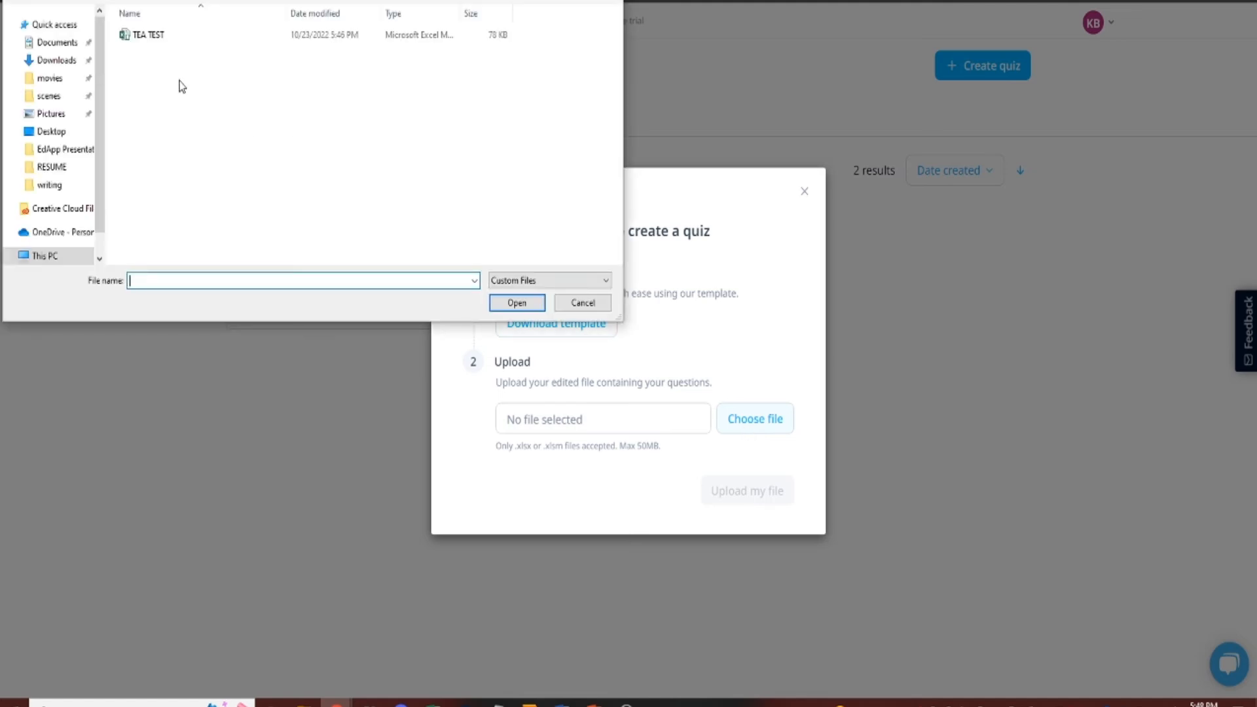
left_click(163, 36)
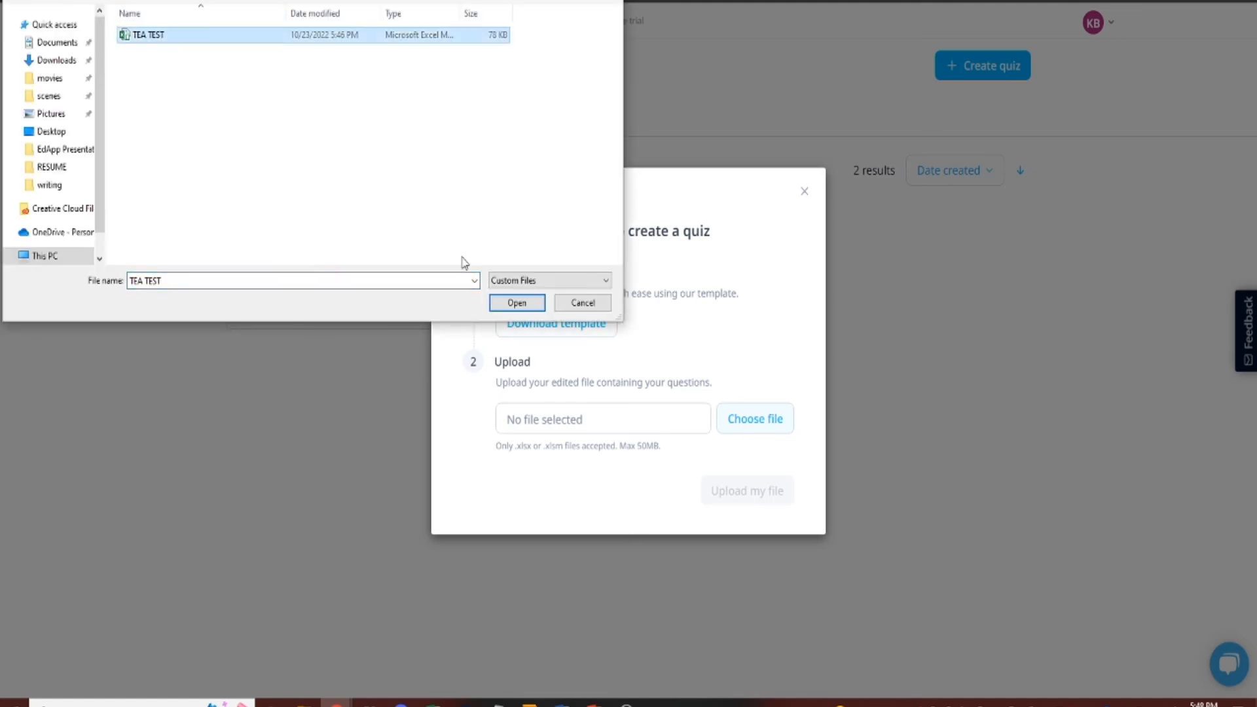
left_click(516, 303)
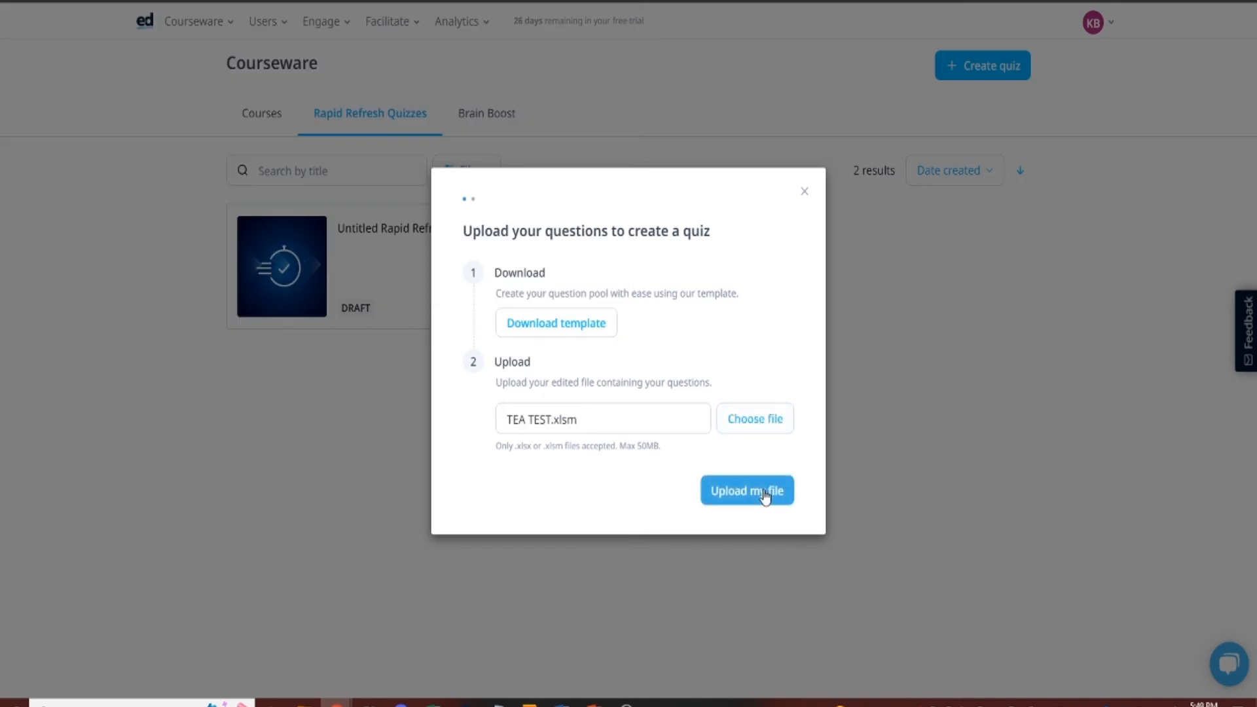
left_click(763, 493)
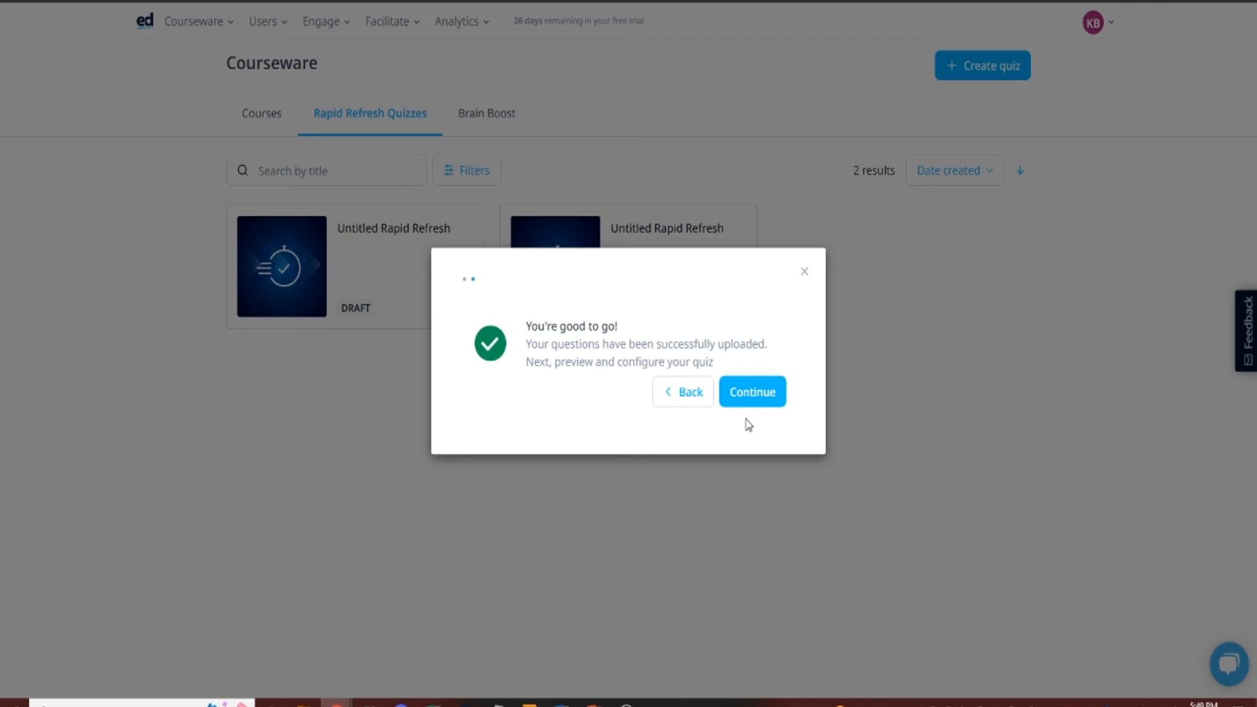
left_click(764, 409)
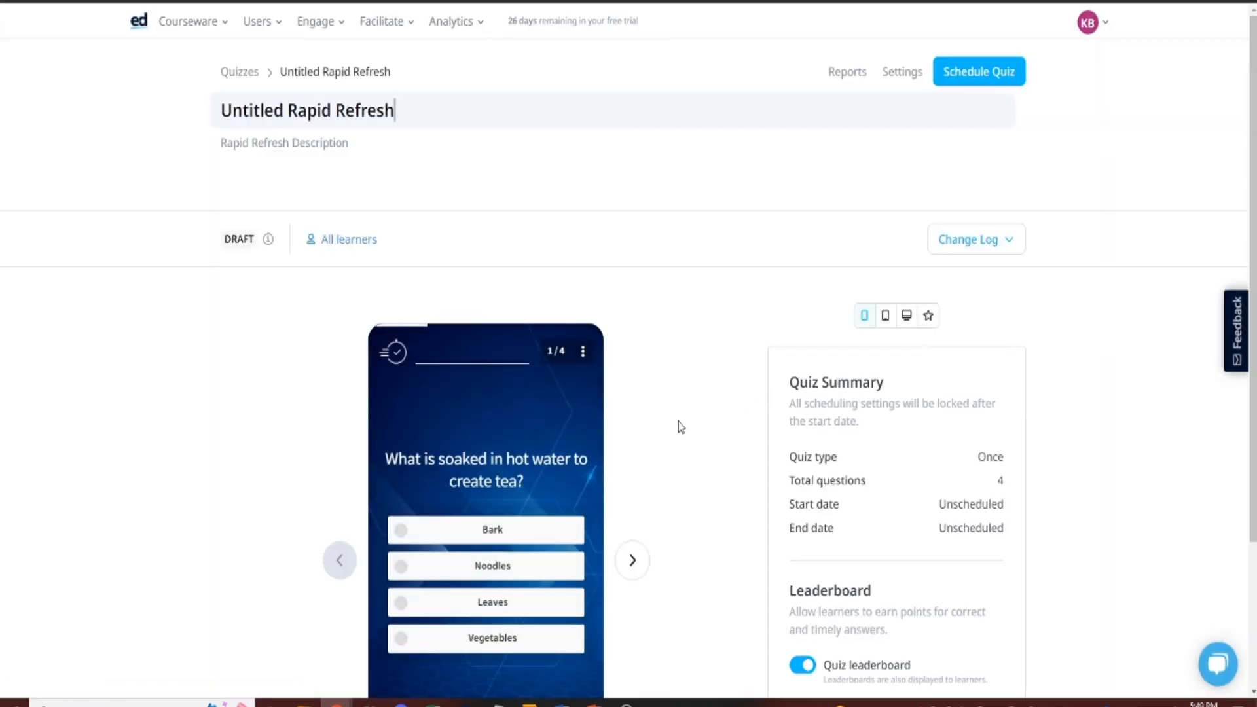
- Allow learners to retry incorrect questions in the new Rapid Refresh quiz
scroll(681, 427, "down", 2)
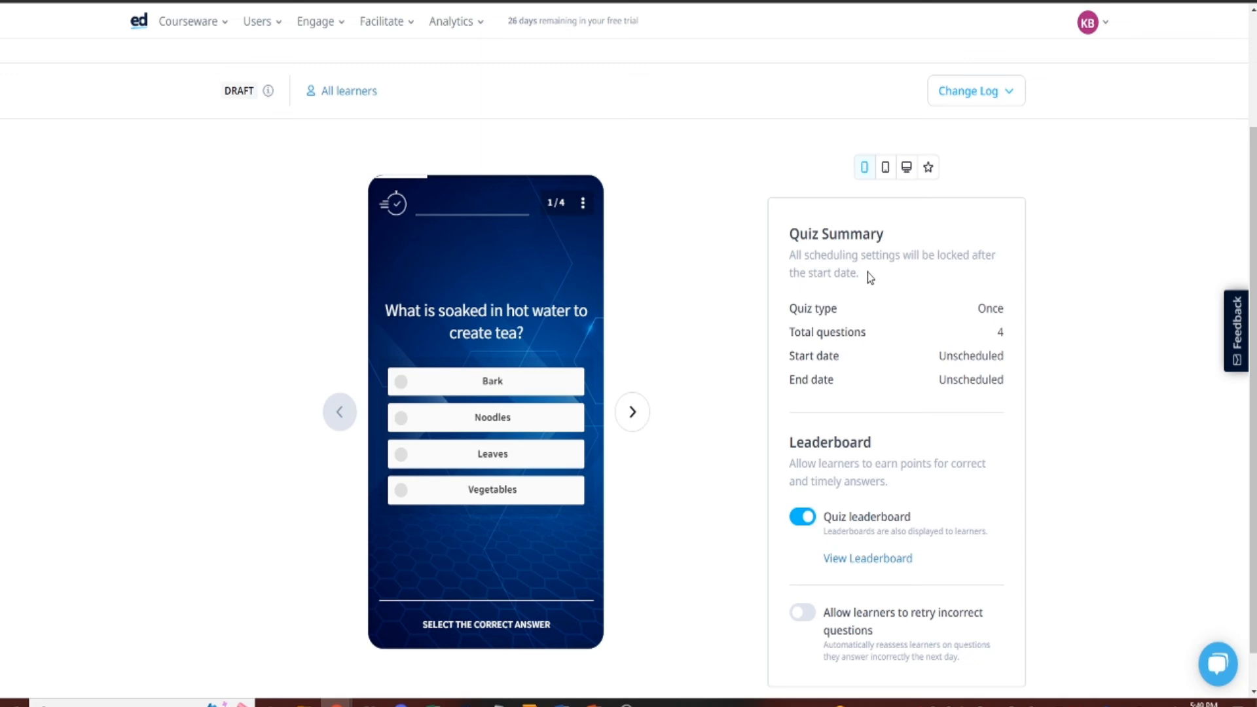
scroll(867, 272, "down", 1)
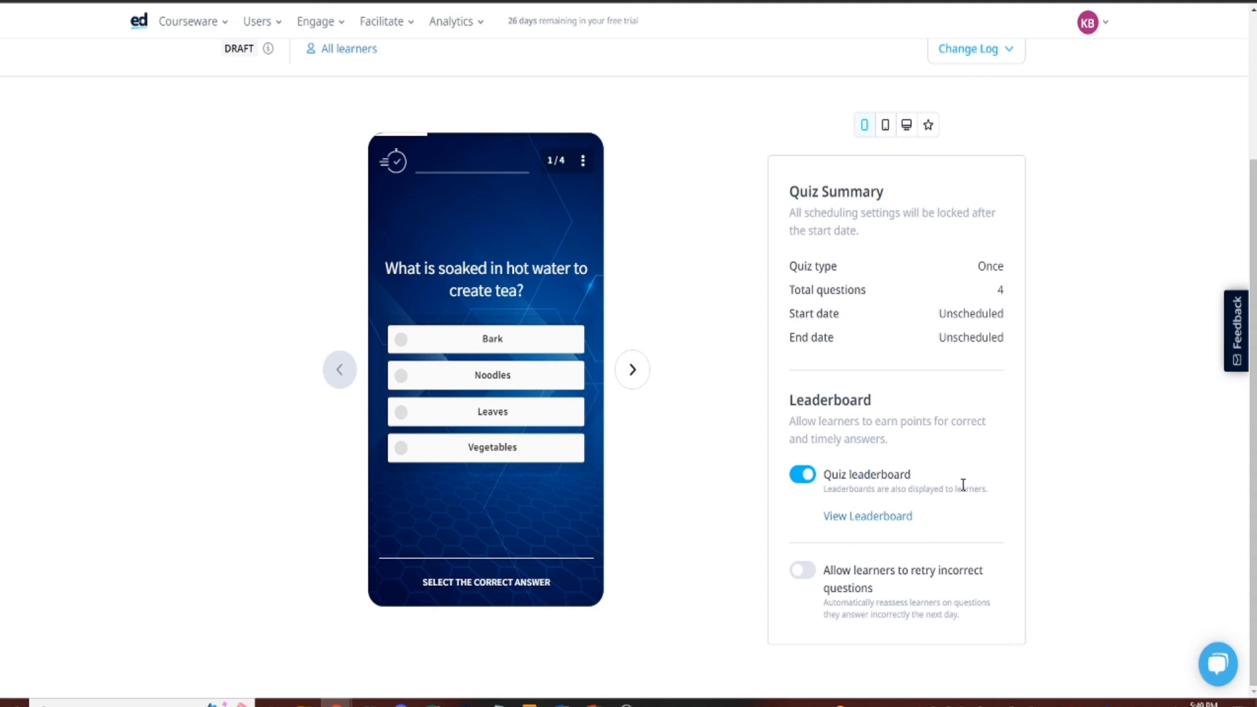
left_click(804, 571)
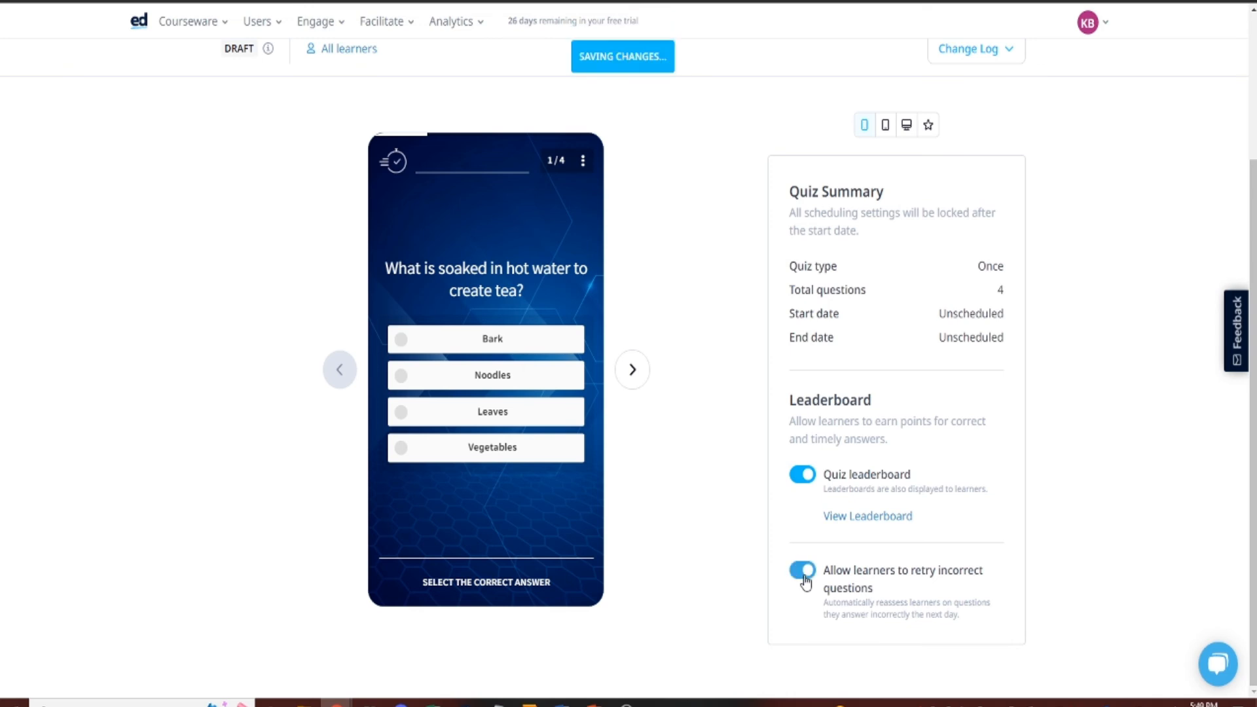
- Preview the first two quiz questions, answering "Noodles" and "False", and check the follow-up text for each
scroll(660, 477, "down", 1)
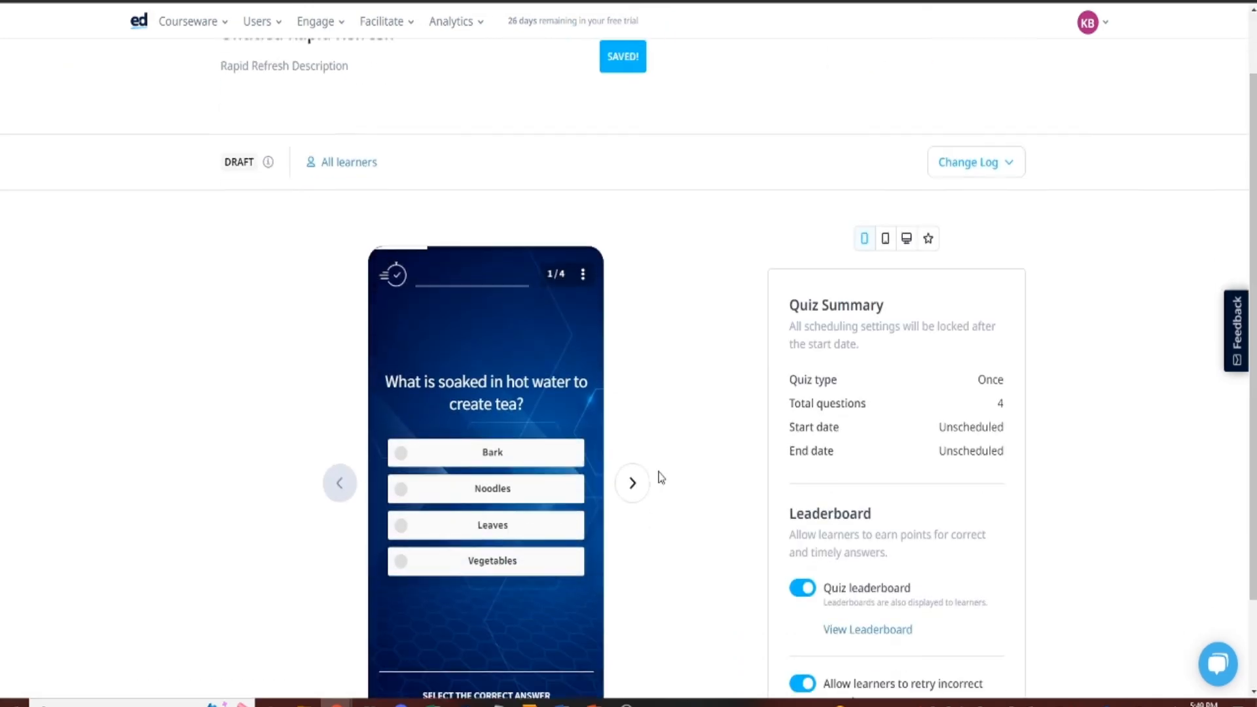
scroll(660, 477, "down", 1)
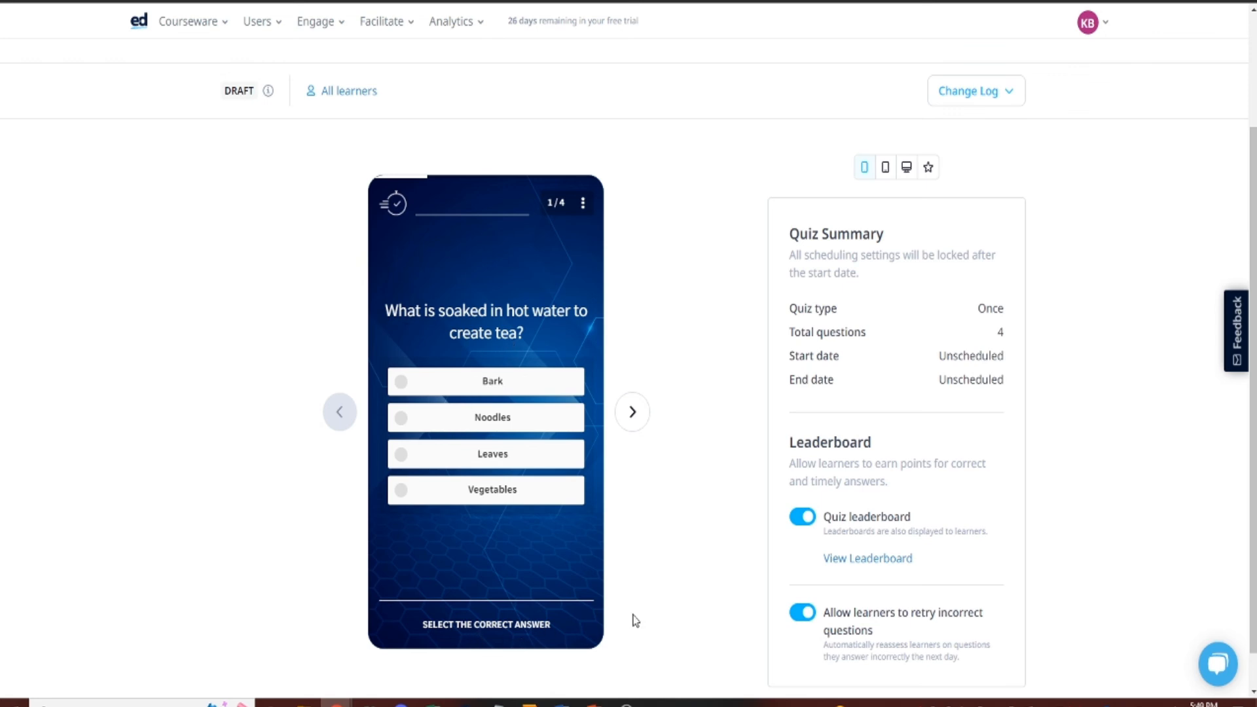
left_click(483, 423)
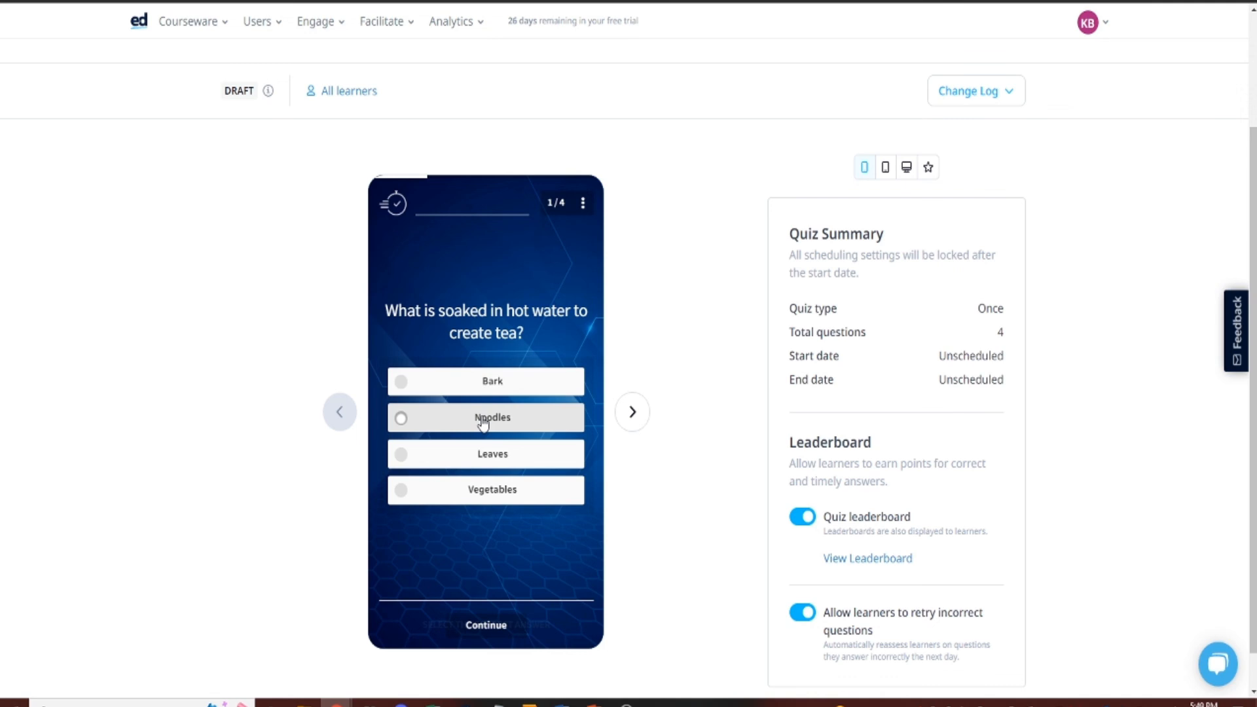
left_click(502, 632)
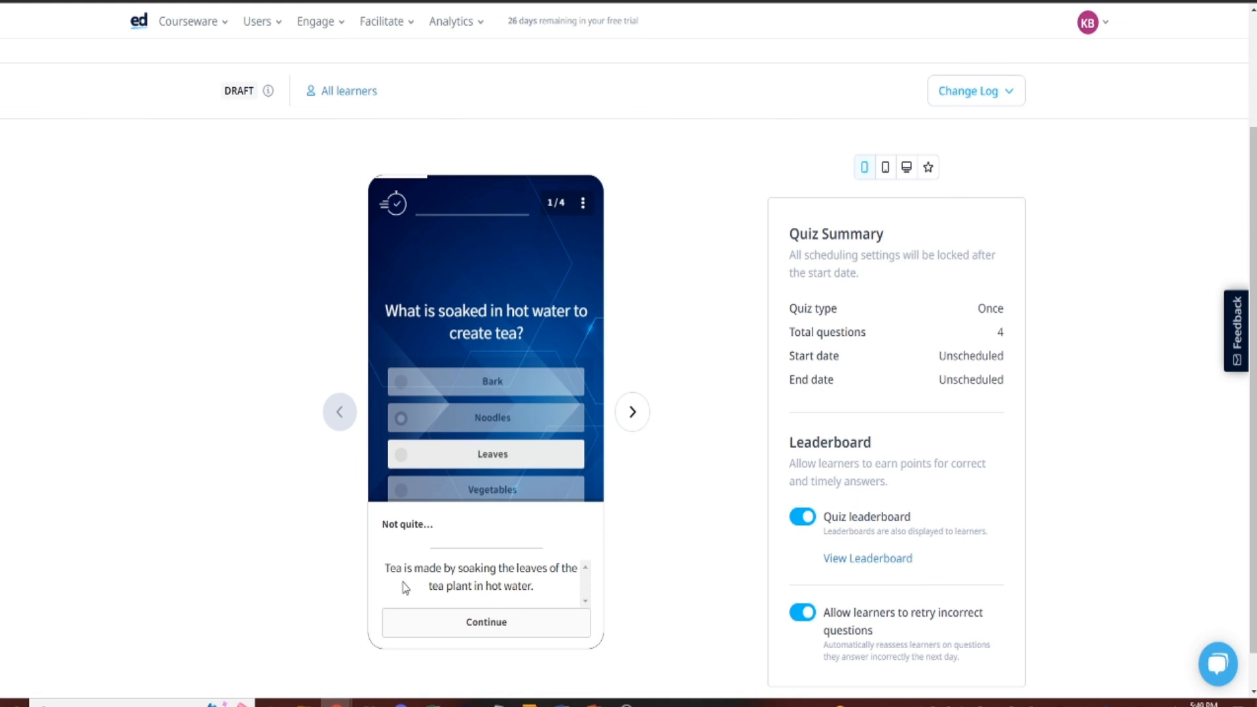
left_click(500, 630)
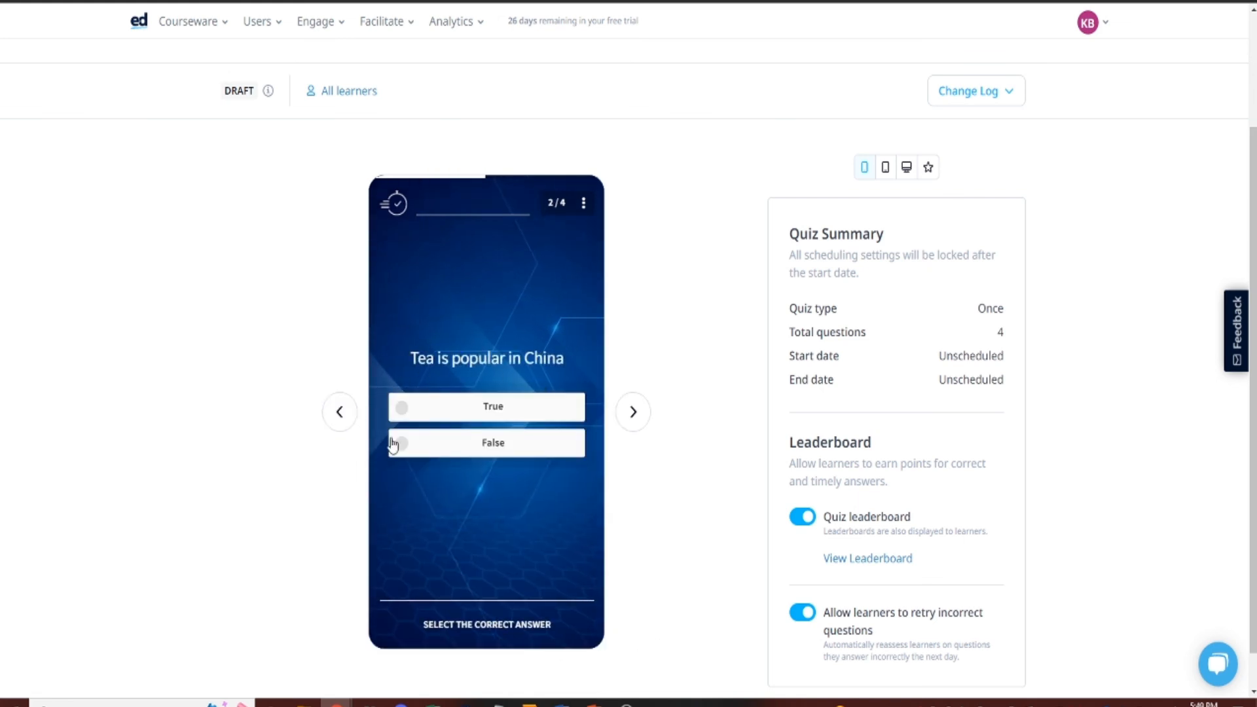
left_click(497, 451)
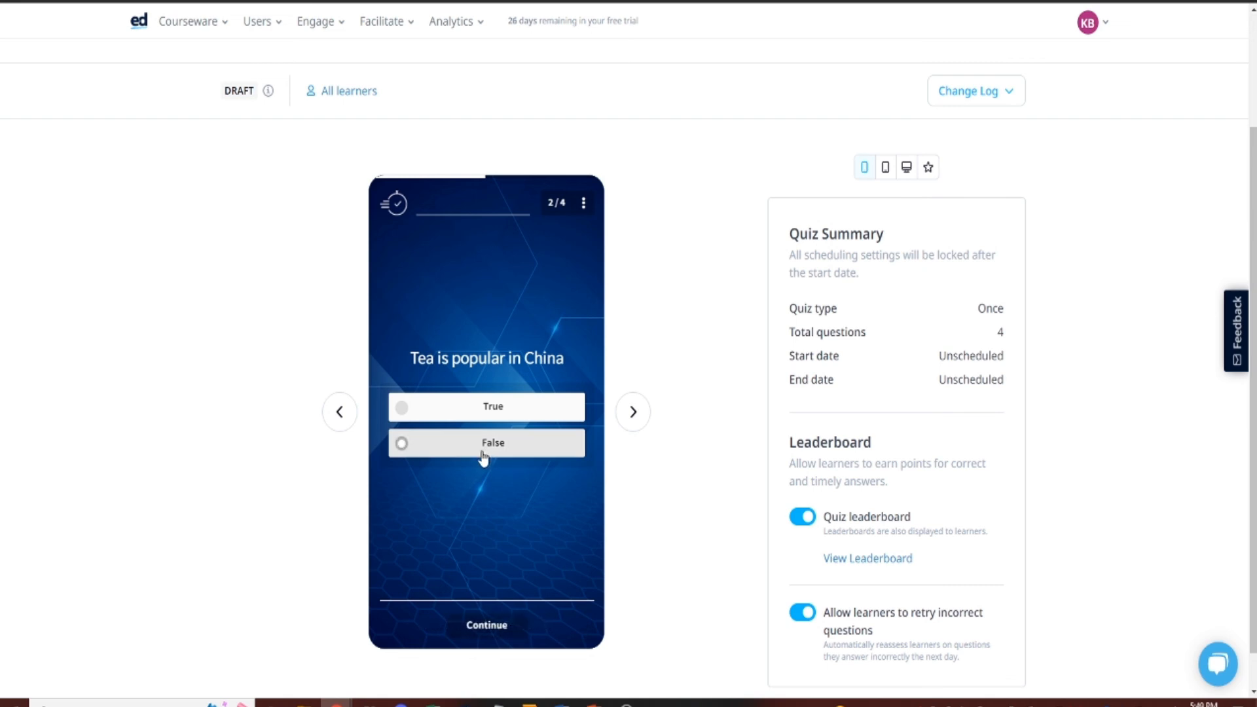
left_click(491, 632)
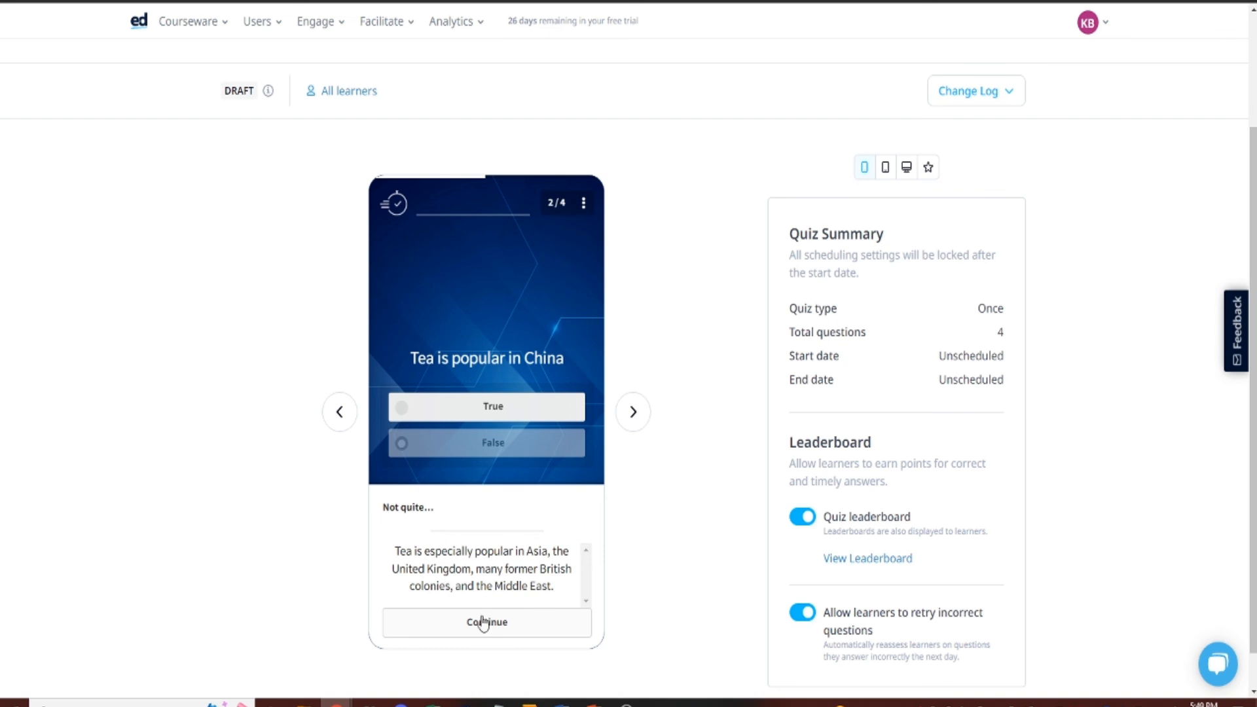
left_click(496, 628)
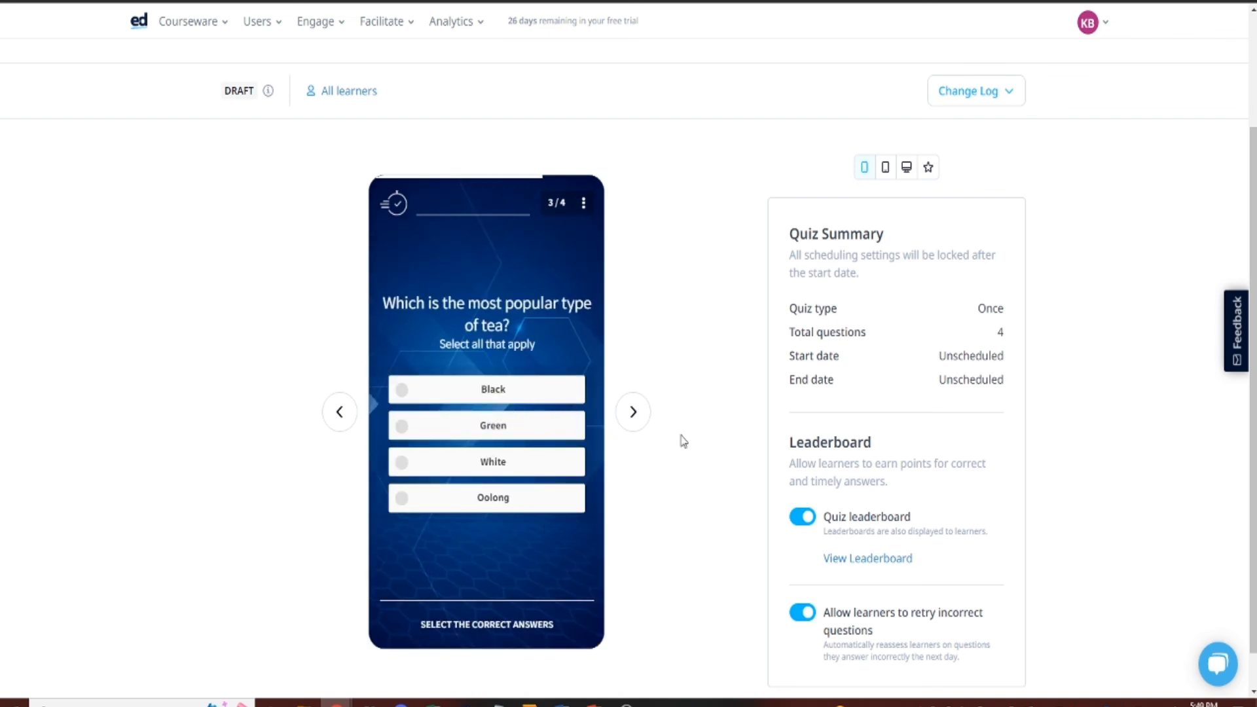
- Schedule the quiz with an end date of 28 October, 2022, and return to the list of Rapid Refresh quizzes
scroll(894, 353, "up", 3)
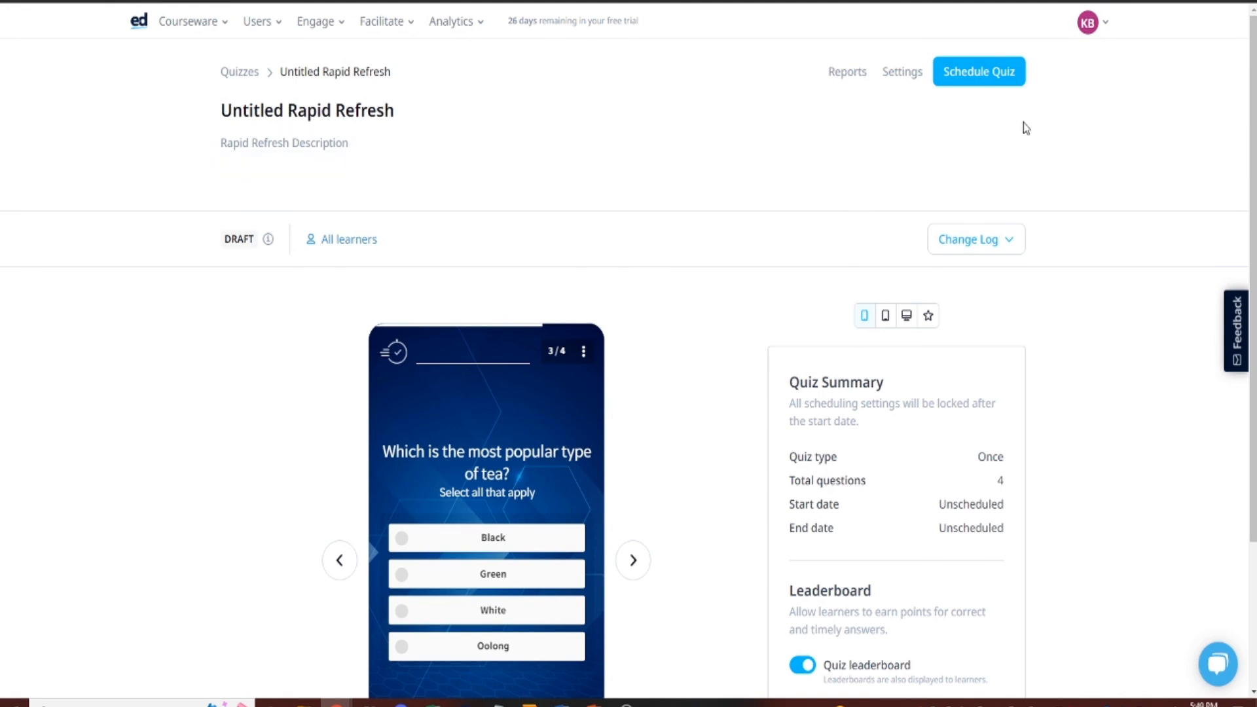
left_click(1001, 80)
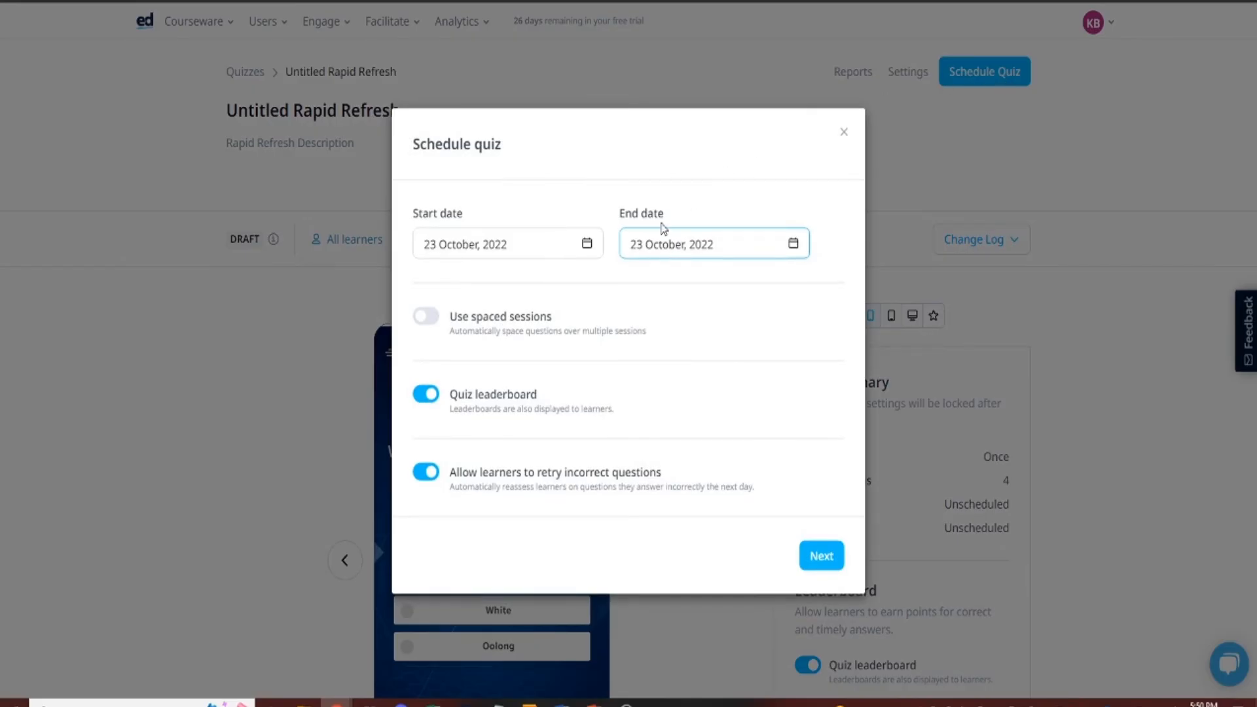
left_click(792, 243)
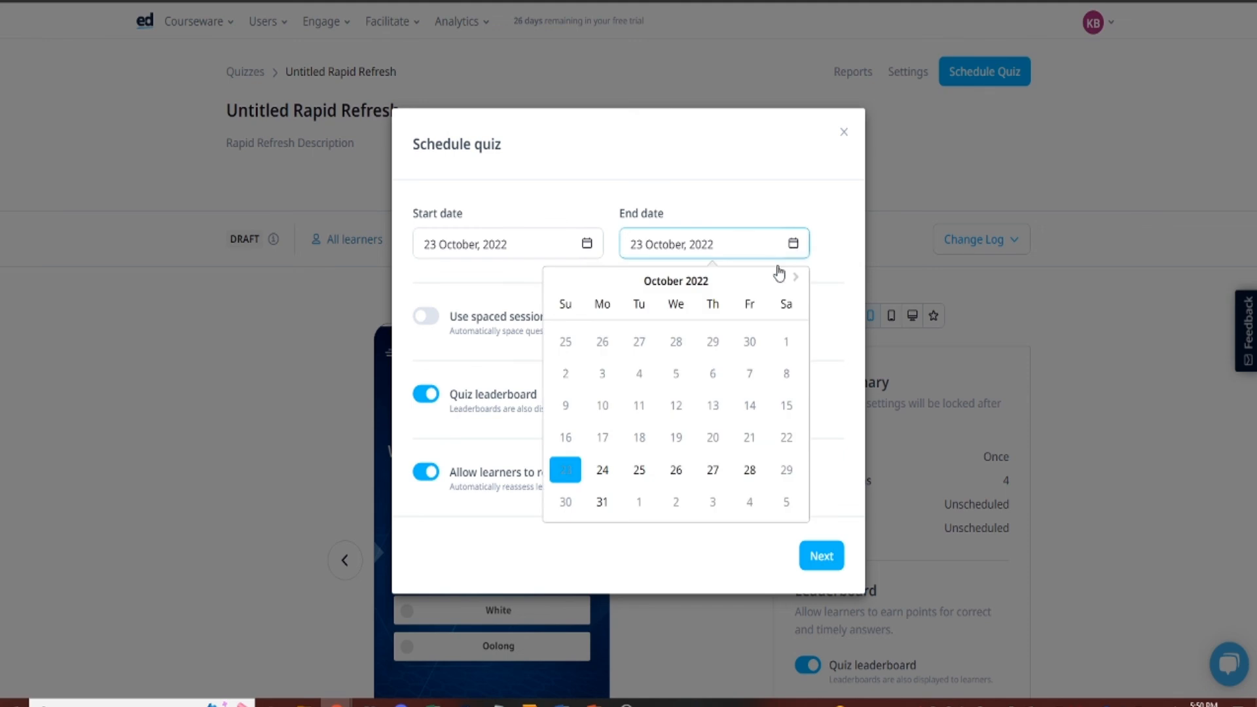
left_click(750, 470)
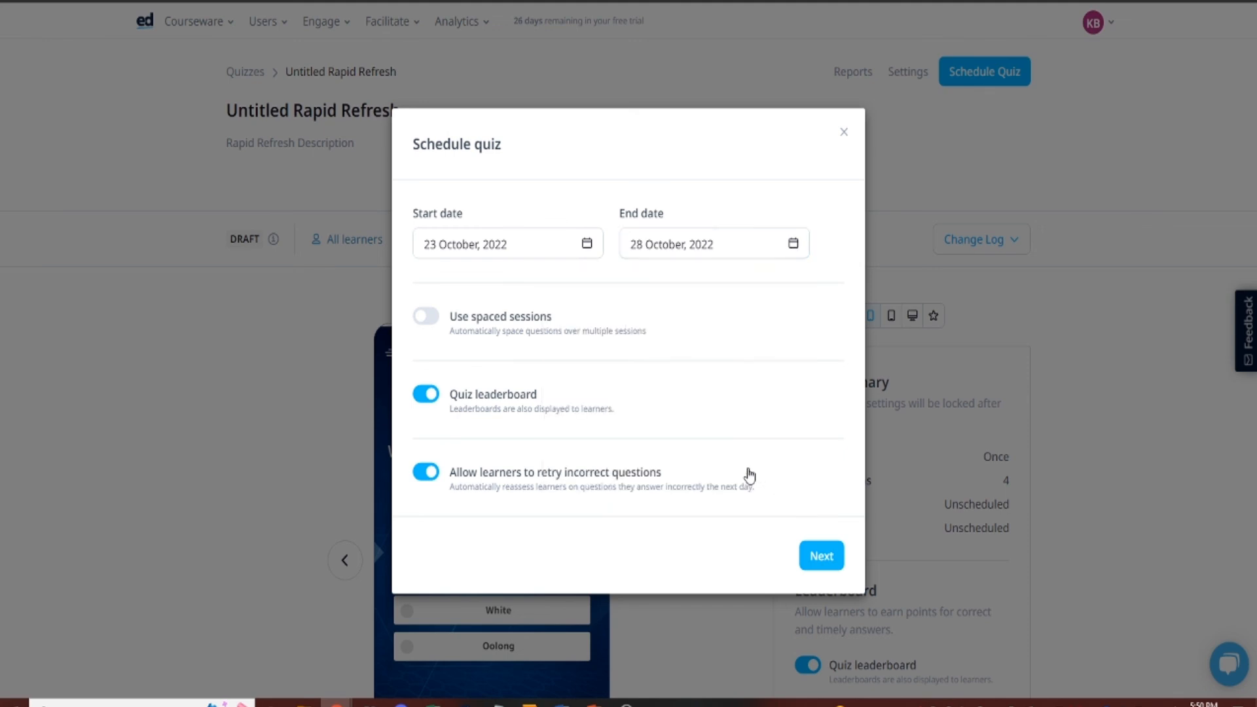
left_click(822, 557)
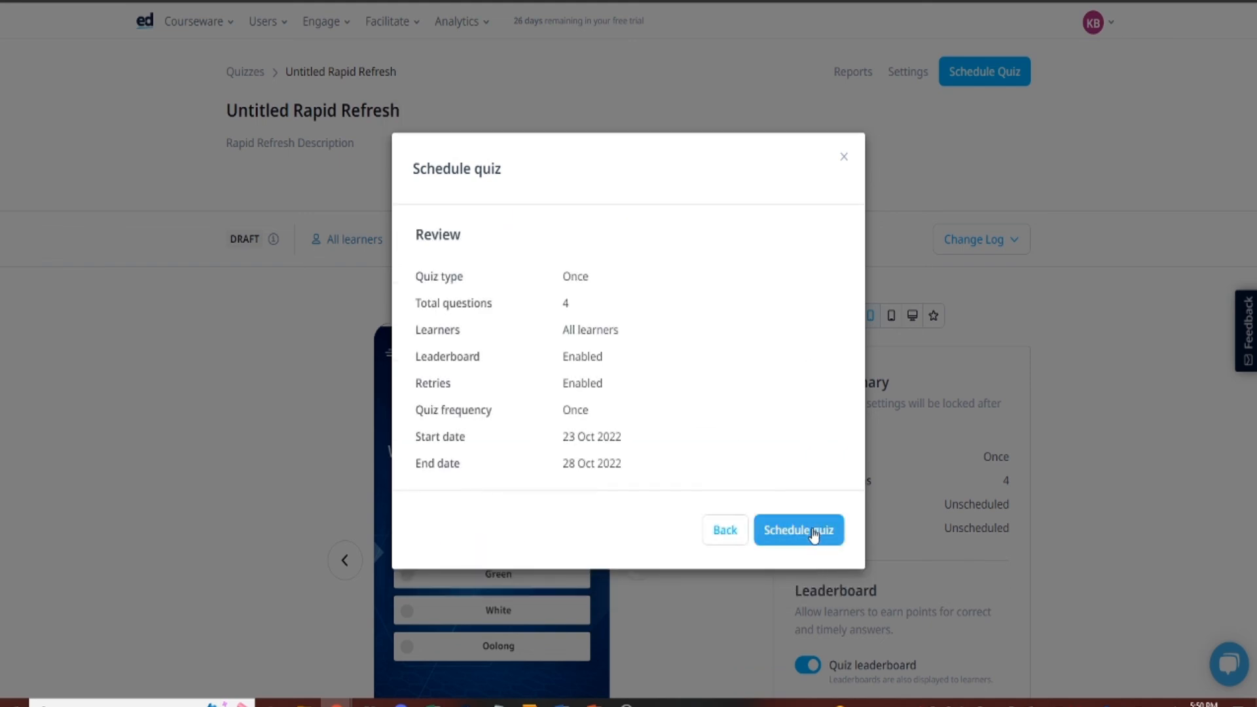
left_click(813, 532)
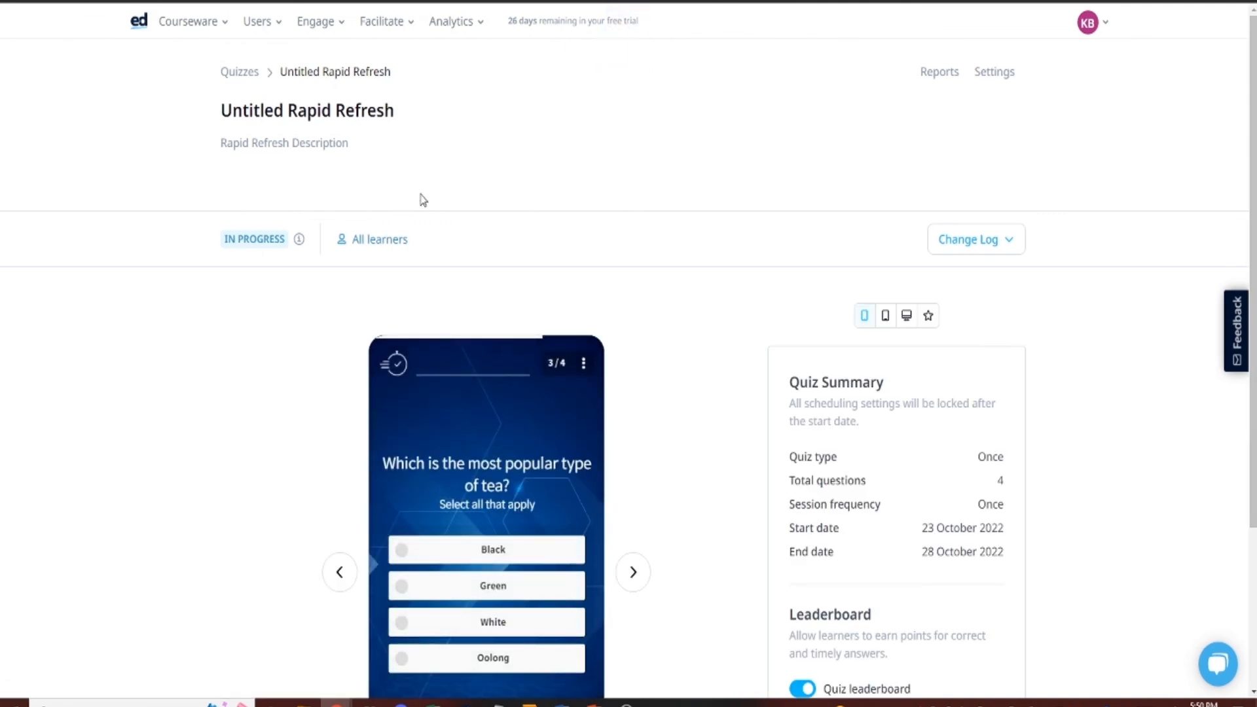
left_click(240, 73)
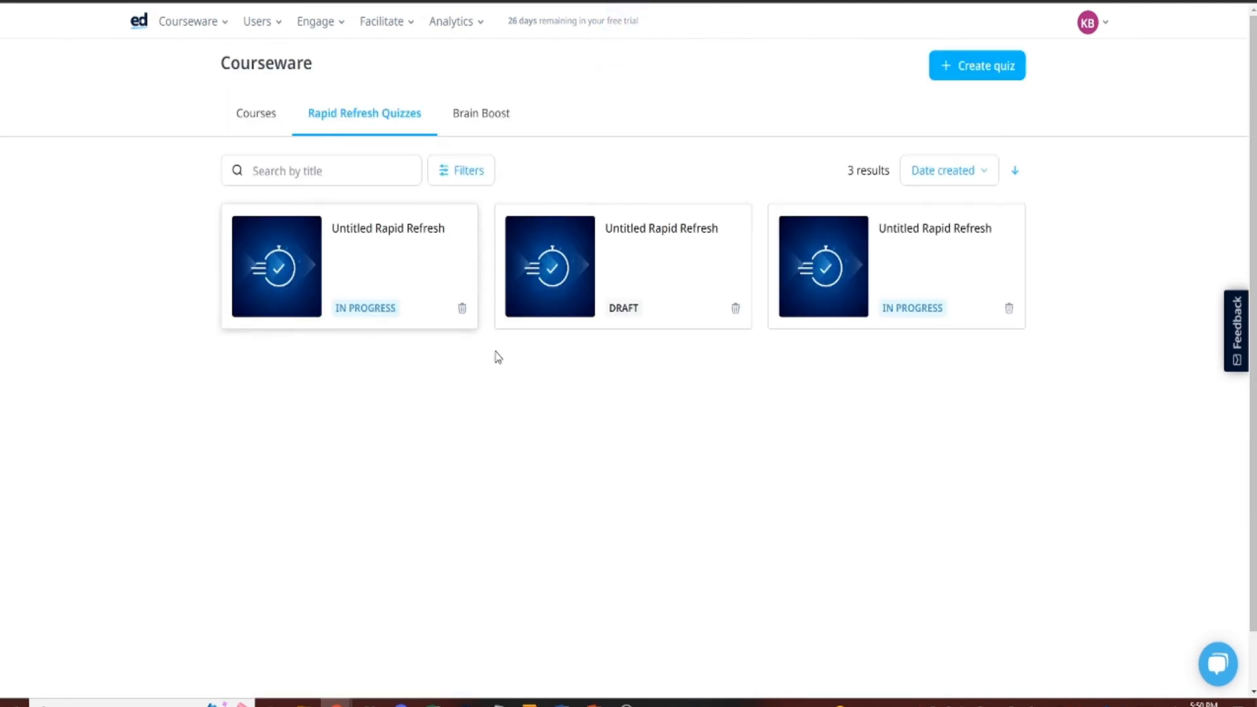